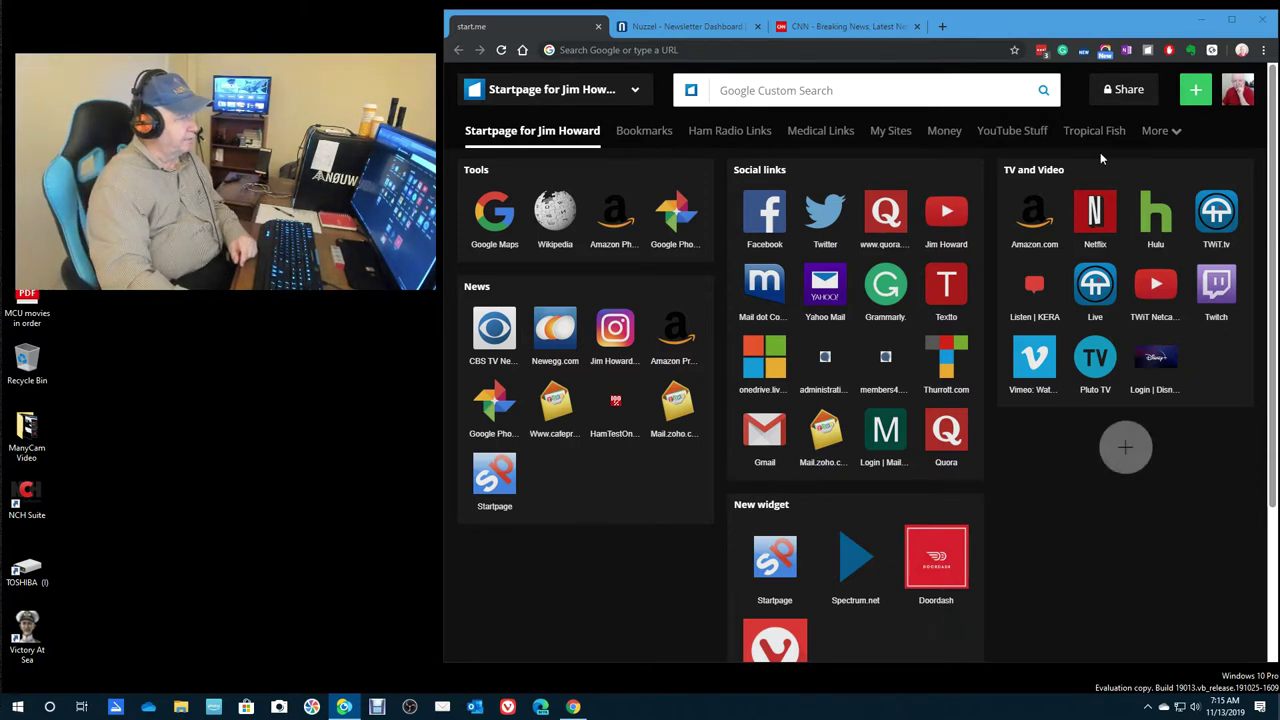
On the Nuzzel dashboard, tick the 'Hate crimes remain at heightened levels, FBI report finds' story.
click(685, 27)
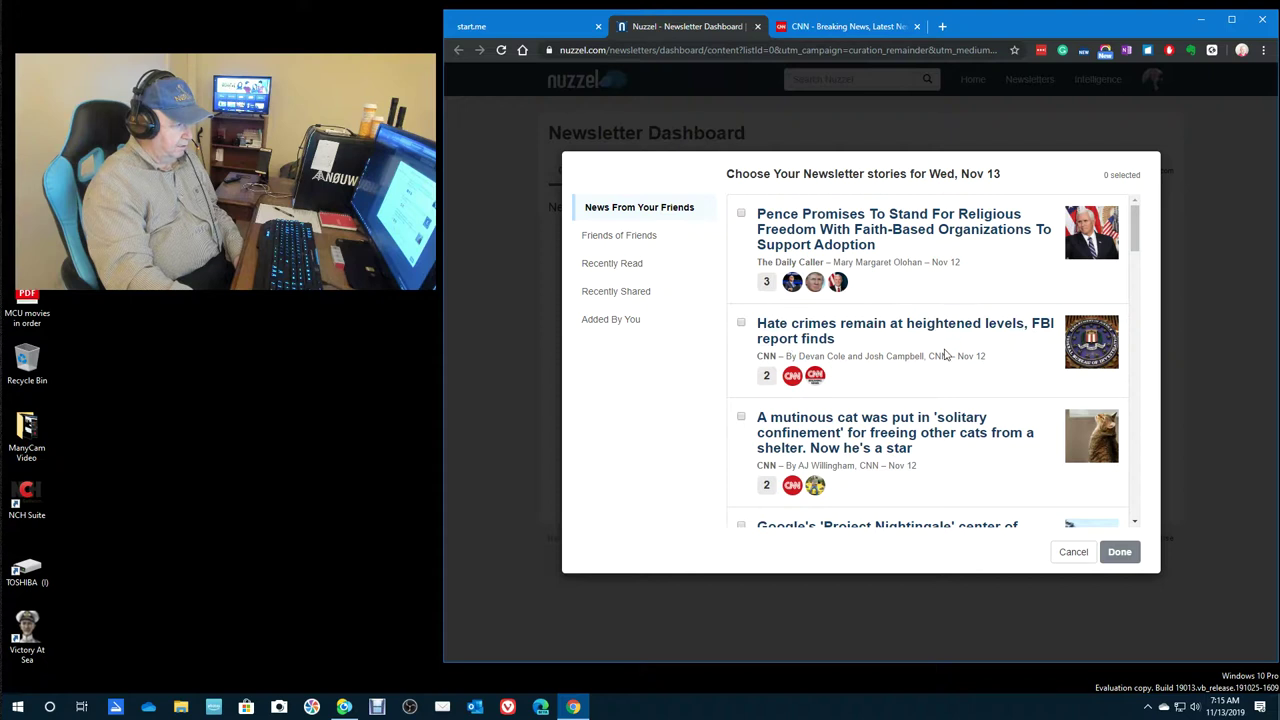
click(742, 324)
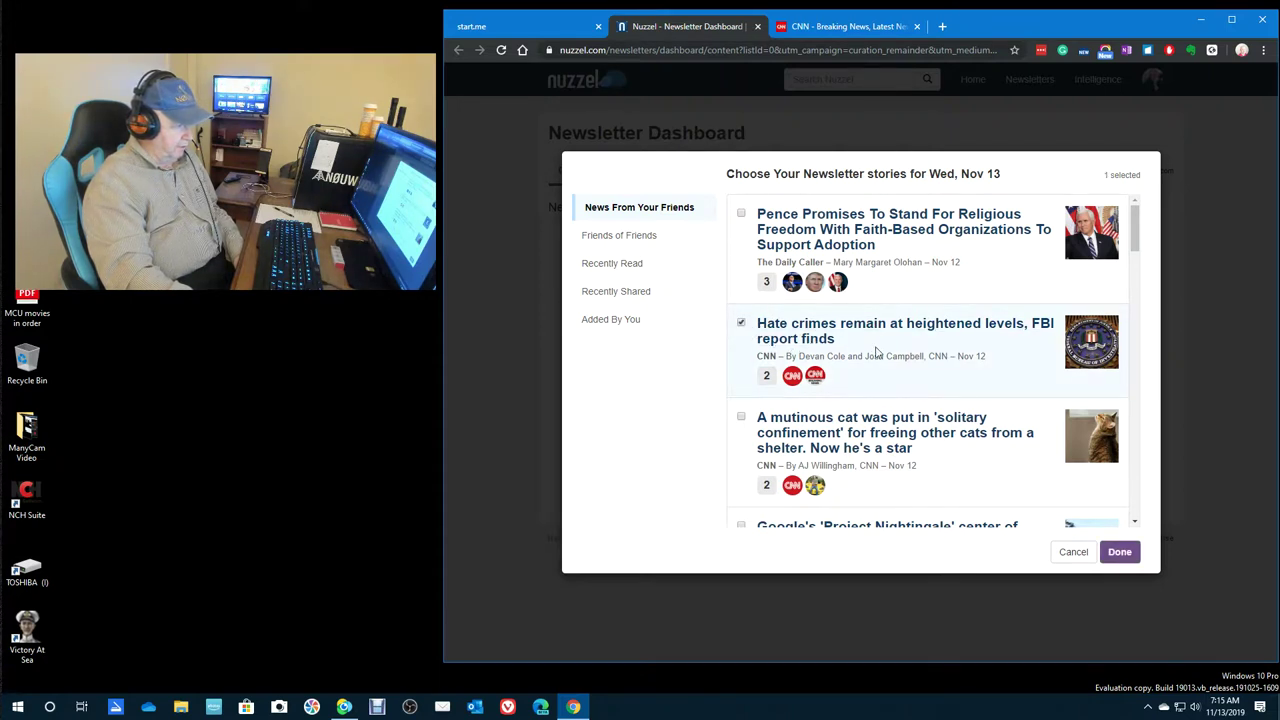
Tick the mutinous cat, Google 'Project Nightingale' and impeachment hearings stories in the picker.
scroll(1037, 371, down, 2)
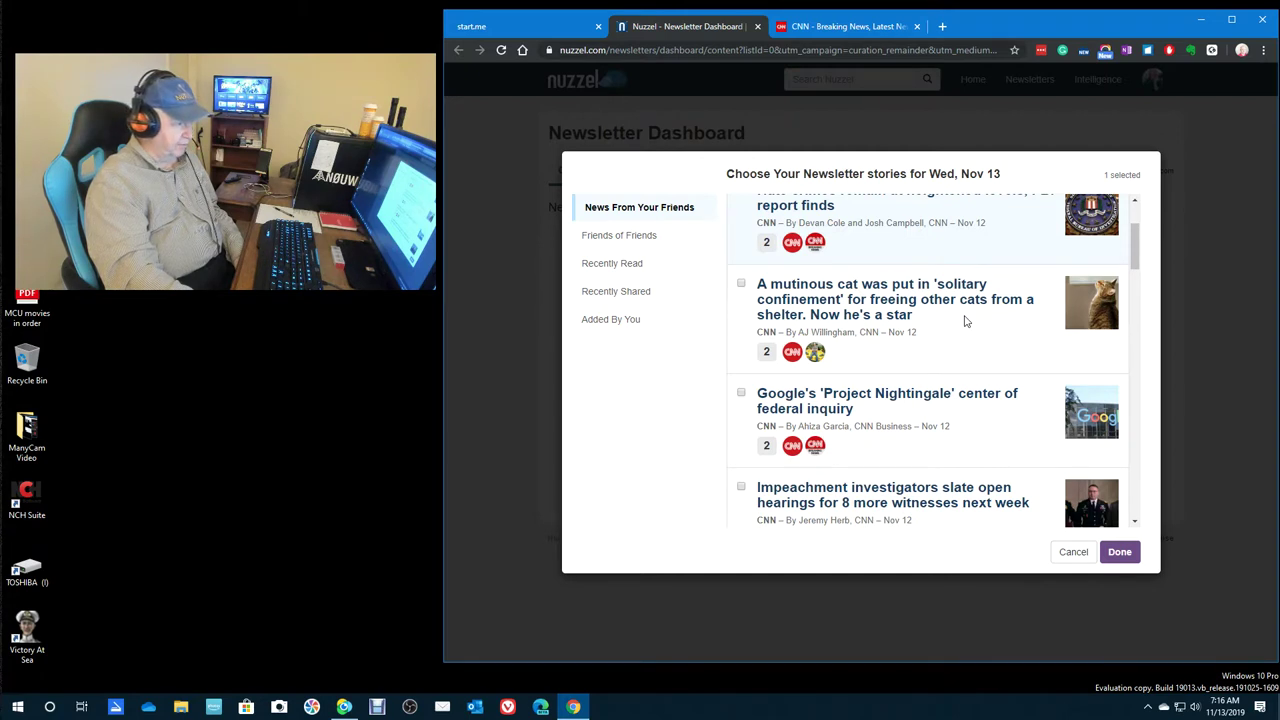
click(741, 284)
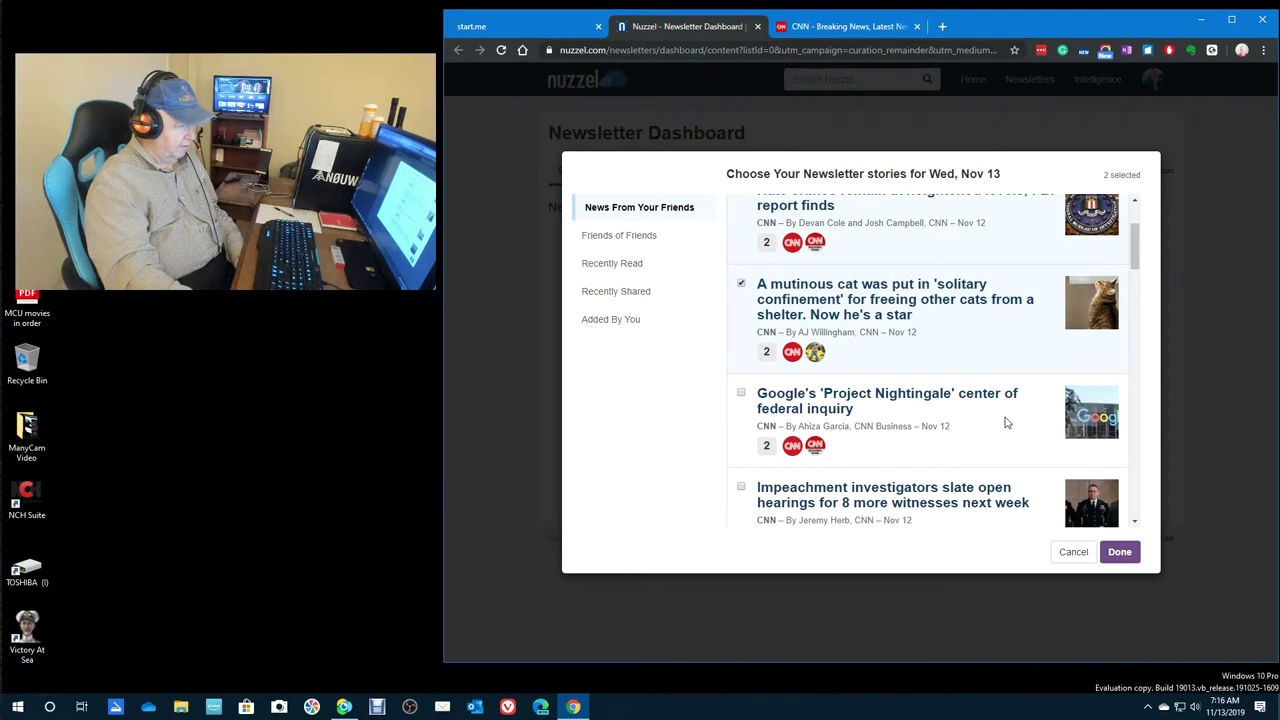
scroll(1007, 422, down, 2)
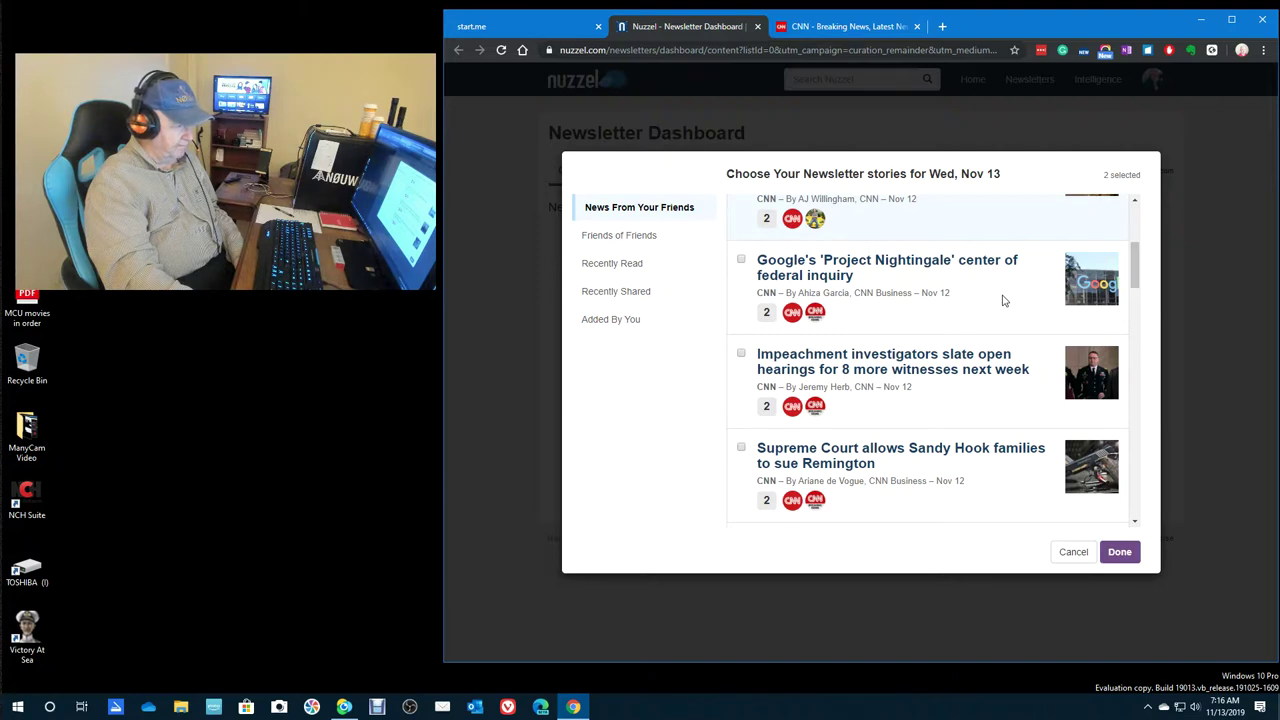
click(741, 260)
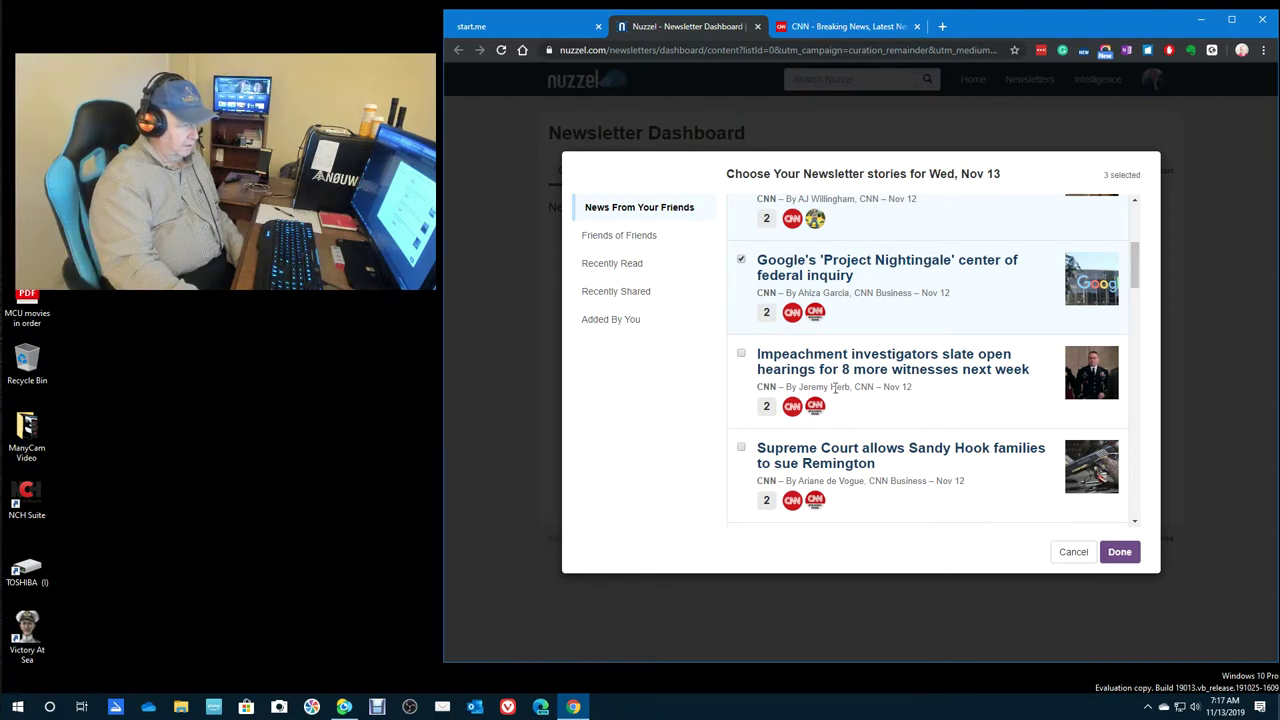
click(741, 354)
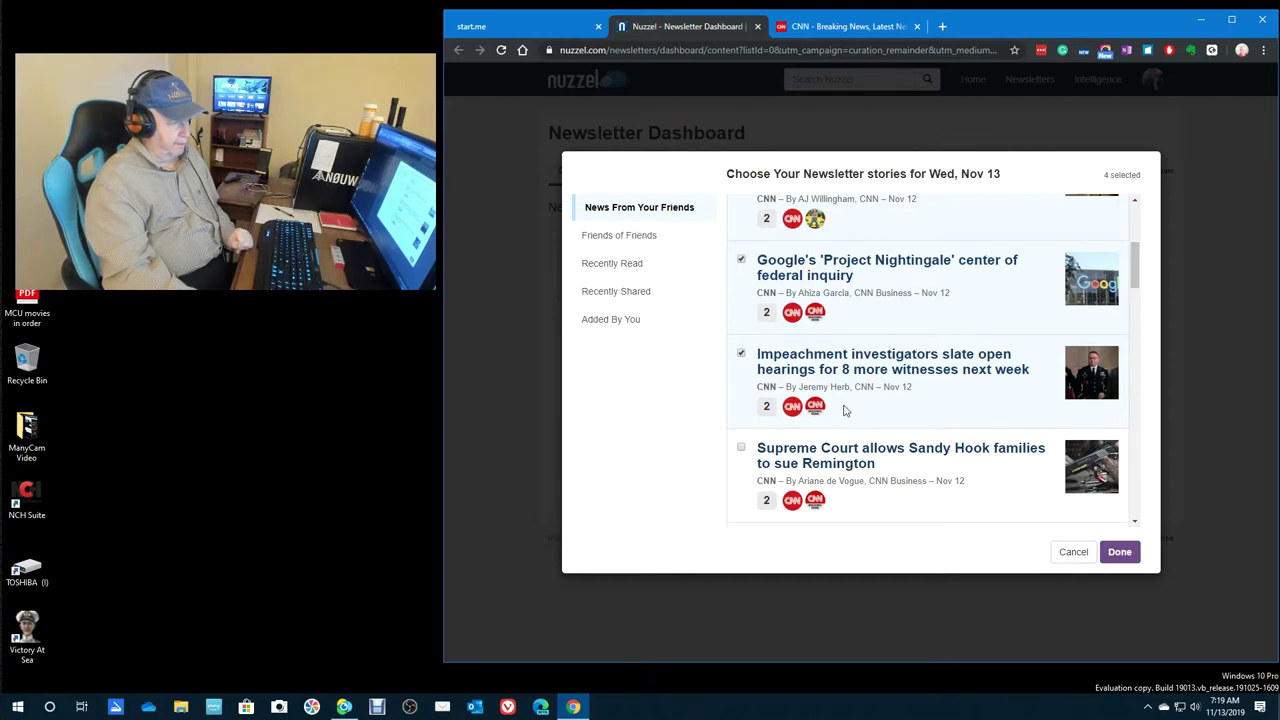
Tick the Supreme Court Sandy Hook lawsuit story, bringing the picks to 5.
scroll(848, 410, down, 2)
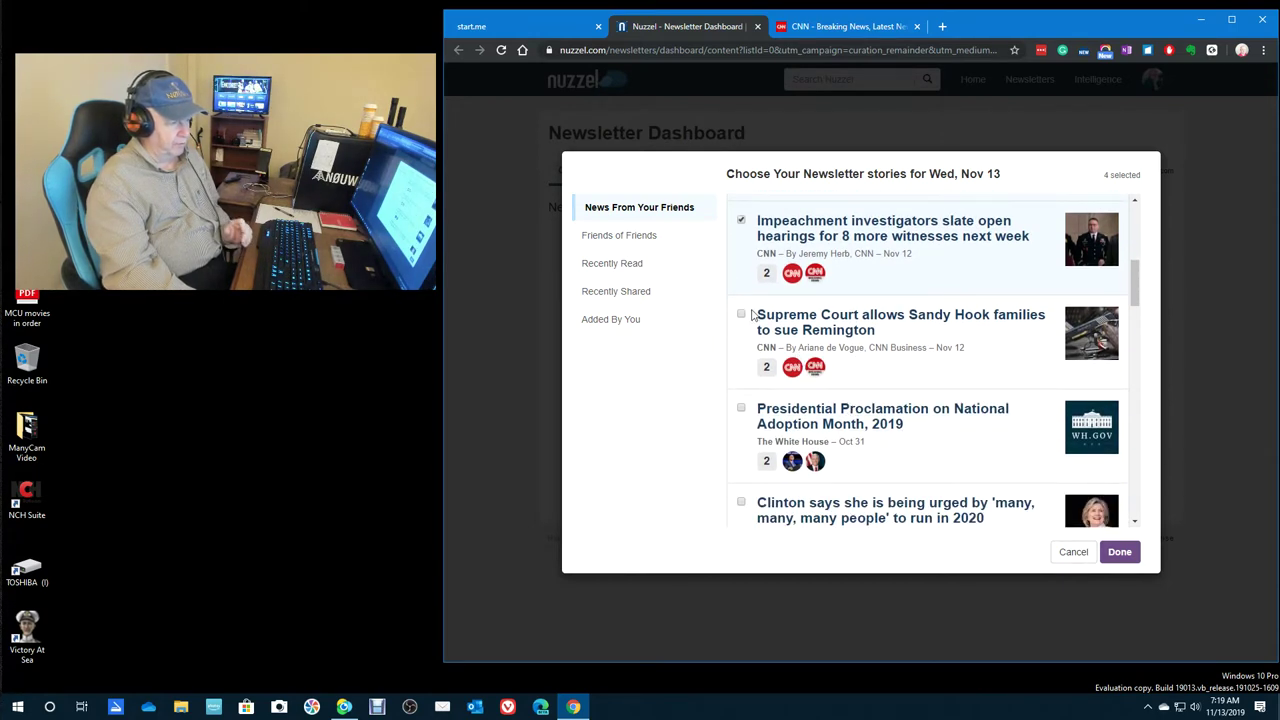
click(742, 316)
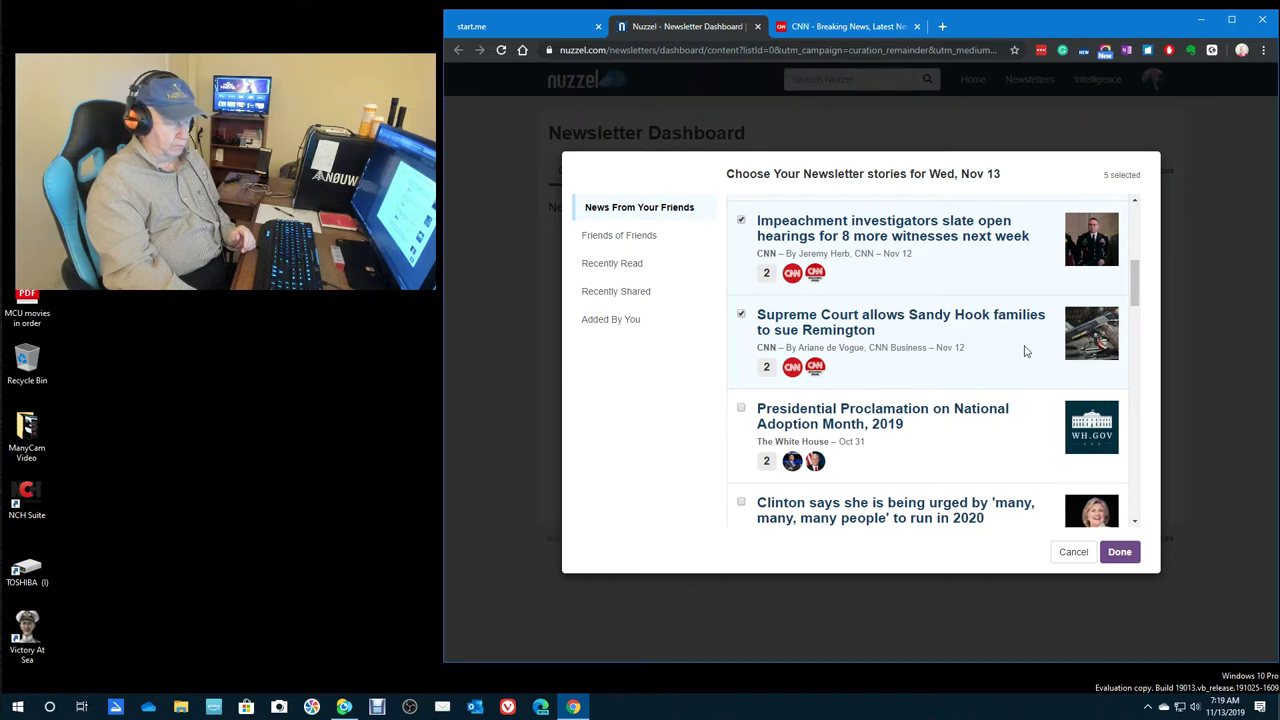
scroll(1024, 350, down, 1)
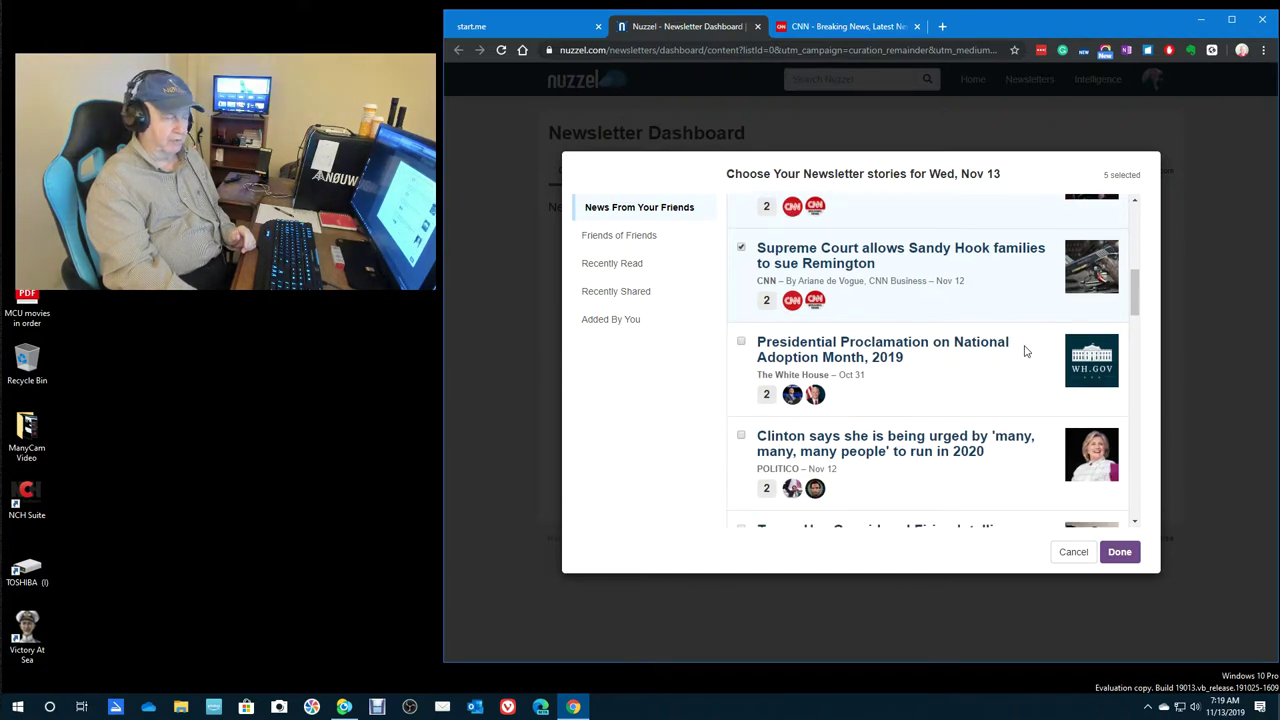
scroll(1024, 350, down, 1)
scroll(1024, 350, down, 1)
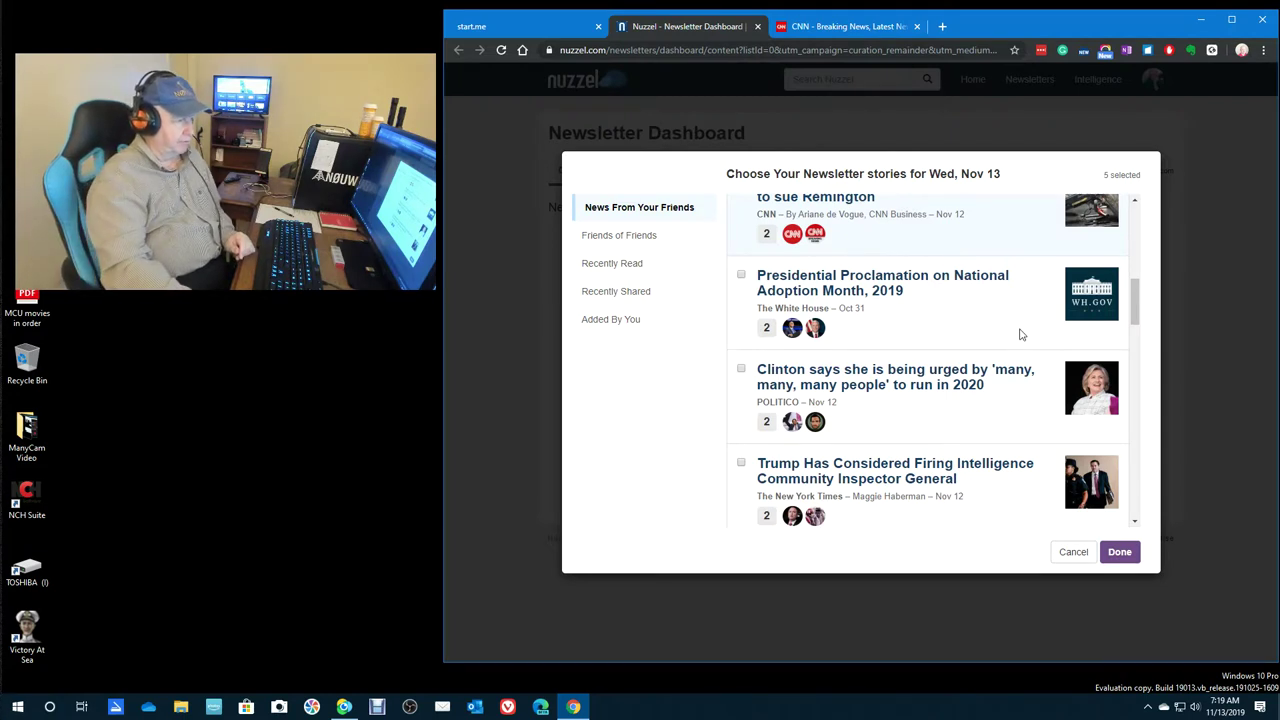
scroll(1020, 334, up, 1)
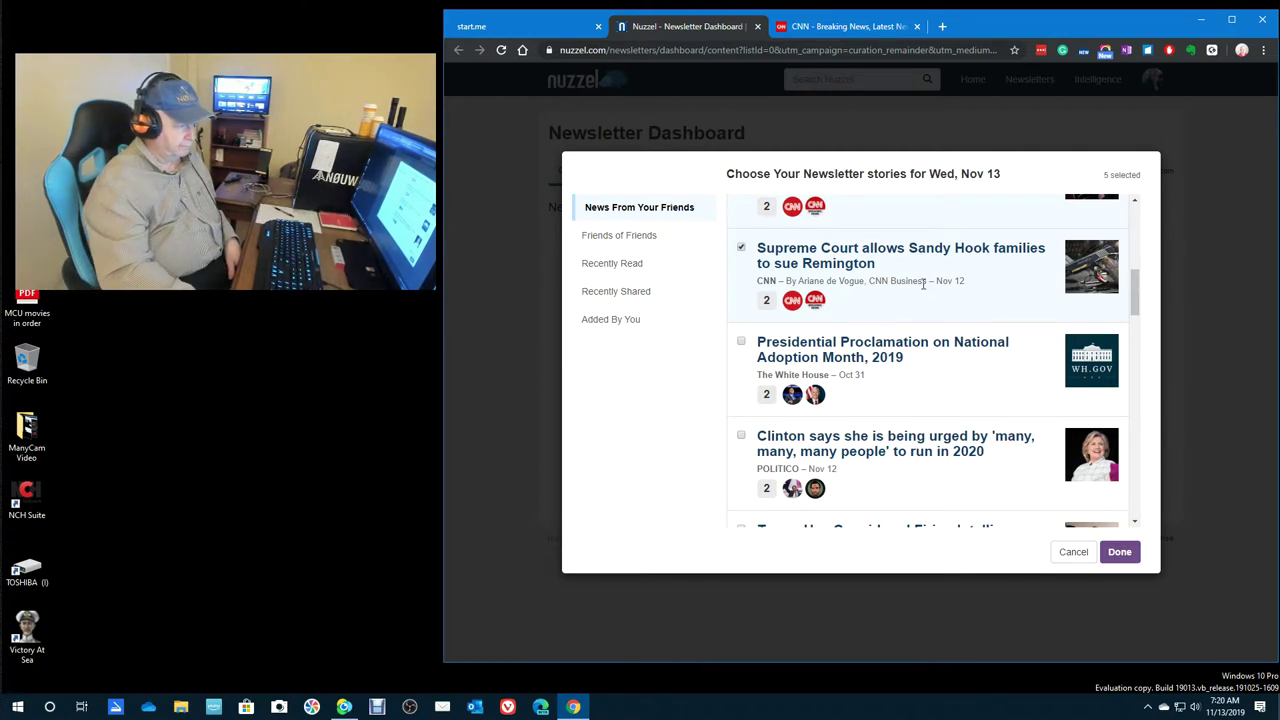
scroll(970, 390, down, 3)
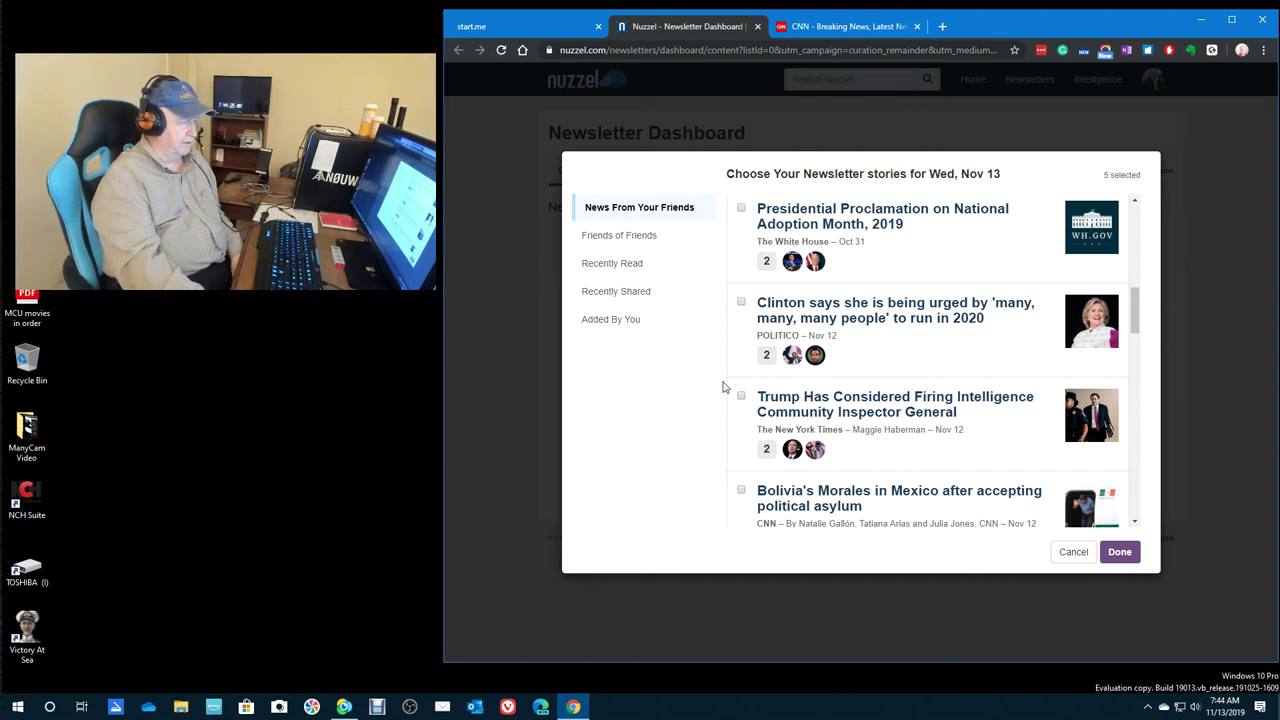
Scroll down the News From Your Friends story list for Wed, Nov 13.
scroll(820, 408, down, 1)
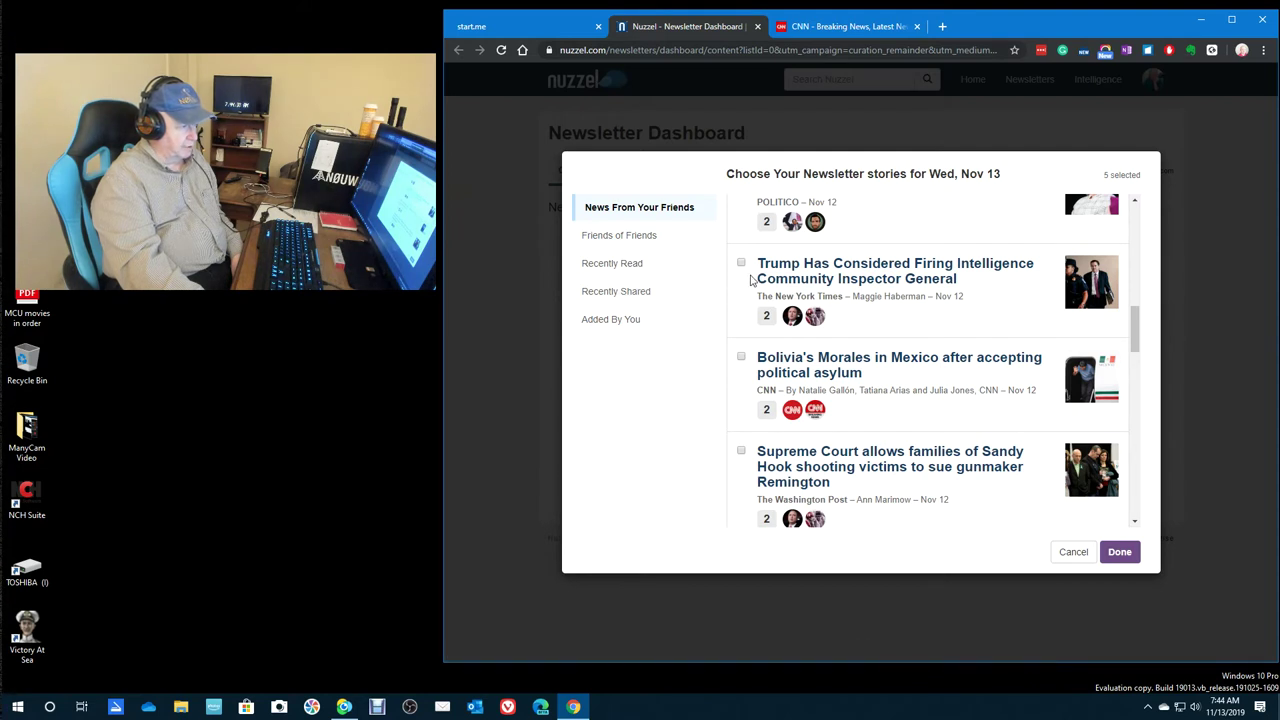
Tick the Trump inspector general and Supreme Court Sandy Hook stories in the picker.
click(742, 265)
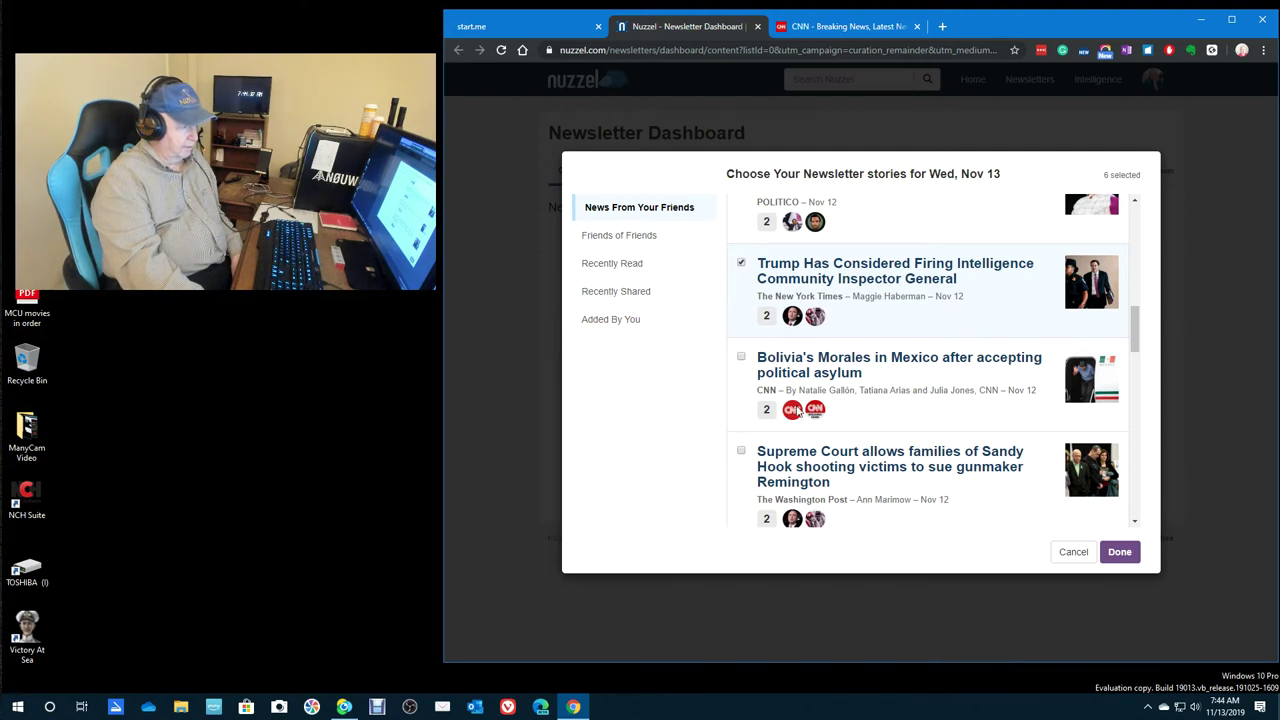
scroll(900, 428, down, 1)
scroll(943, 431, down, 1)
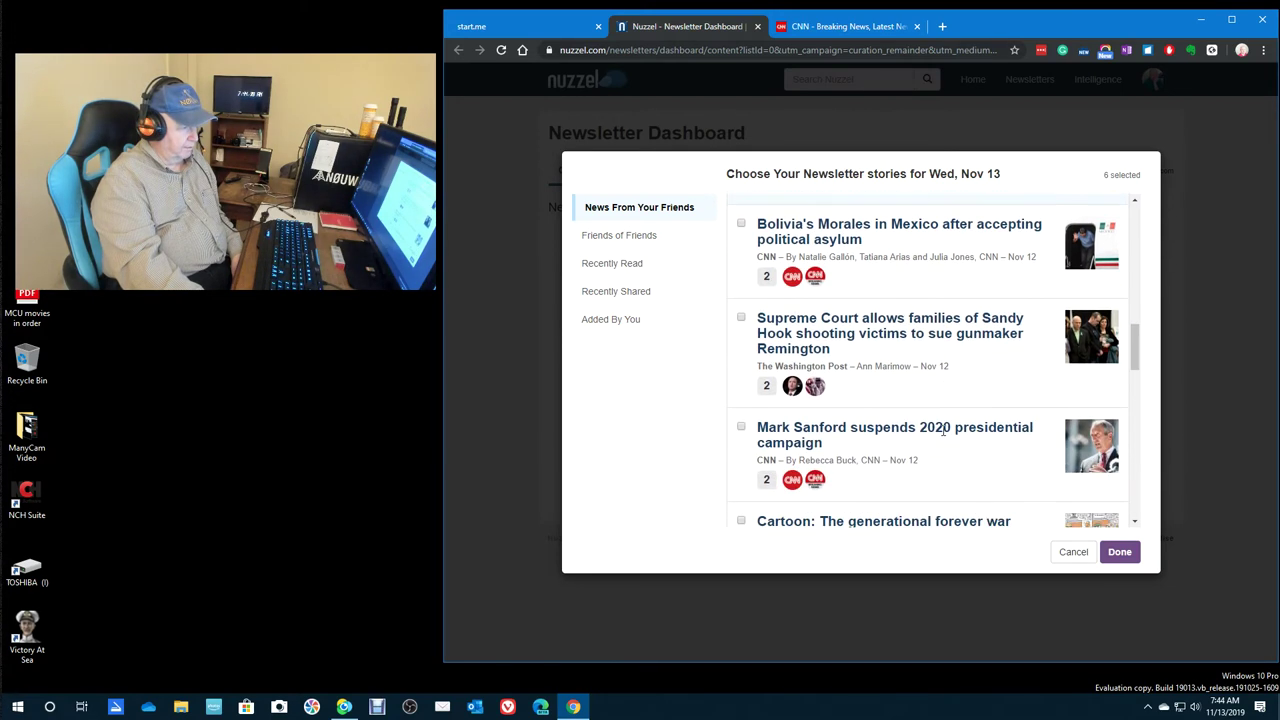
click(742, 319)
scroll(956, 457, down, 1)
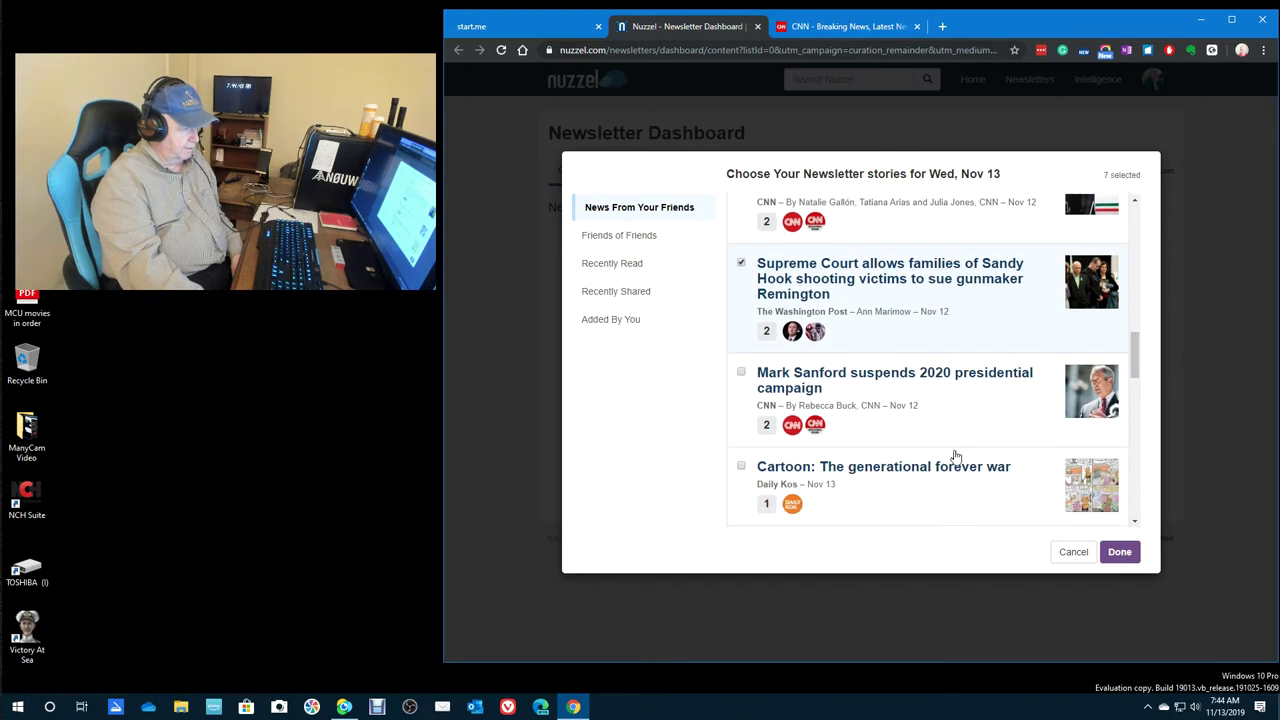
scroll(956, 457, down, 1)
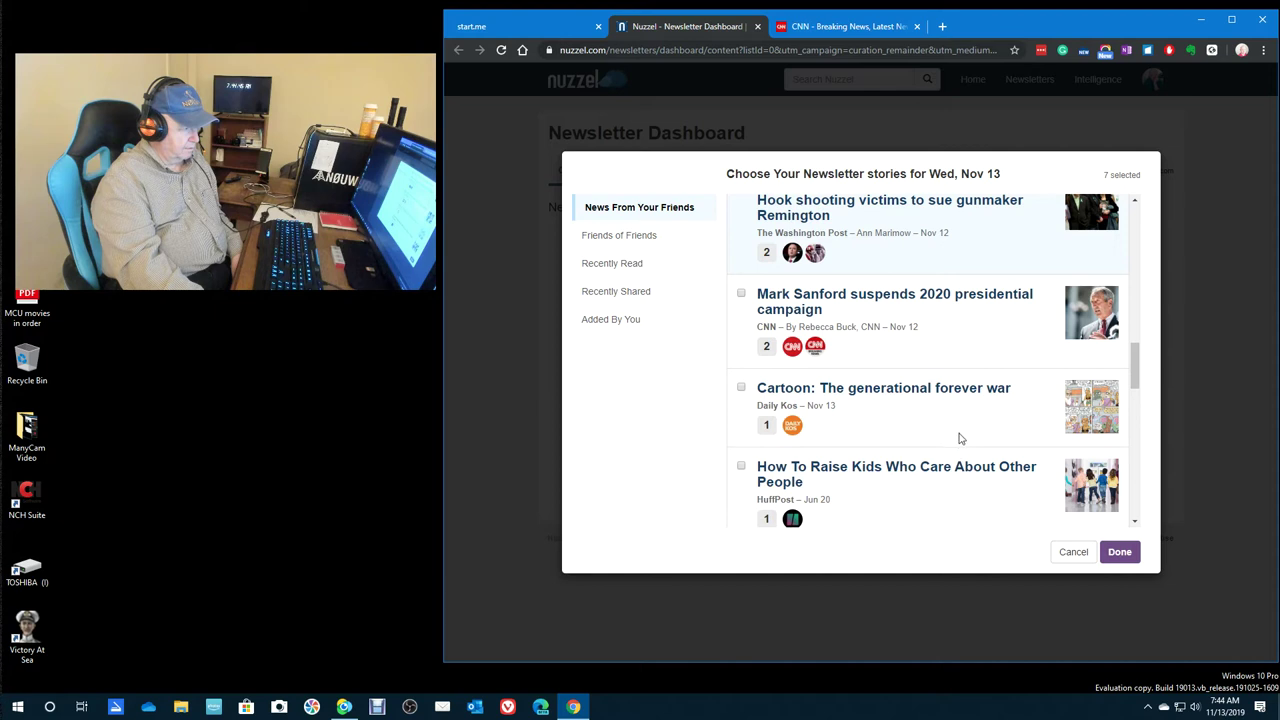
scroll(966, 429, down, 1)
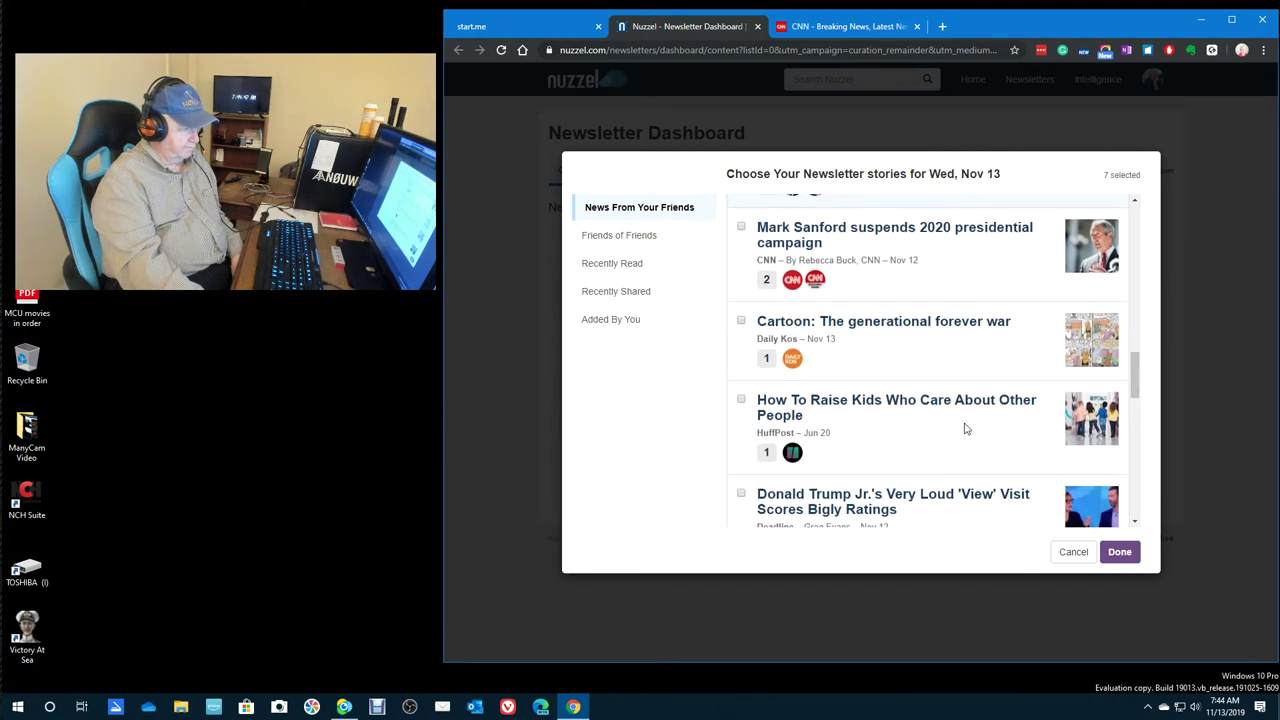
scroll(966, 429, down, 1)
scroll(993, 379, down, 1)
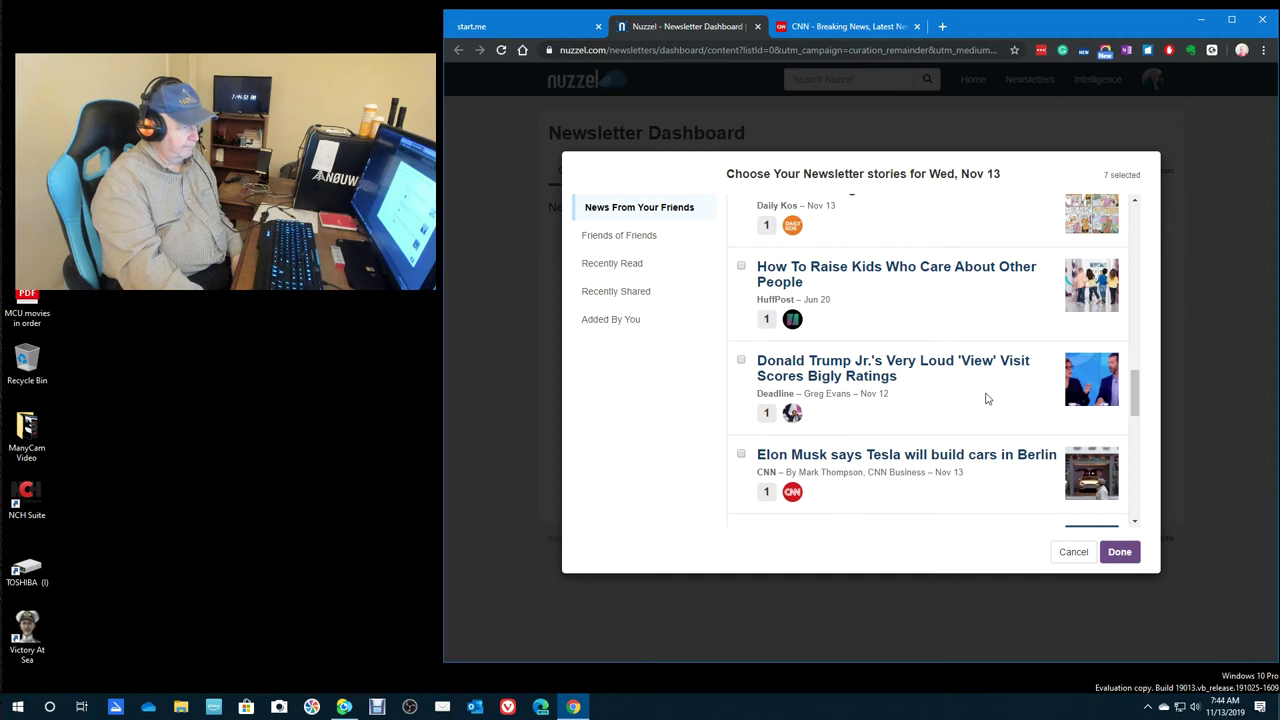
scroll(986, 398, down, 2)
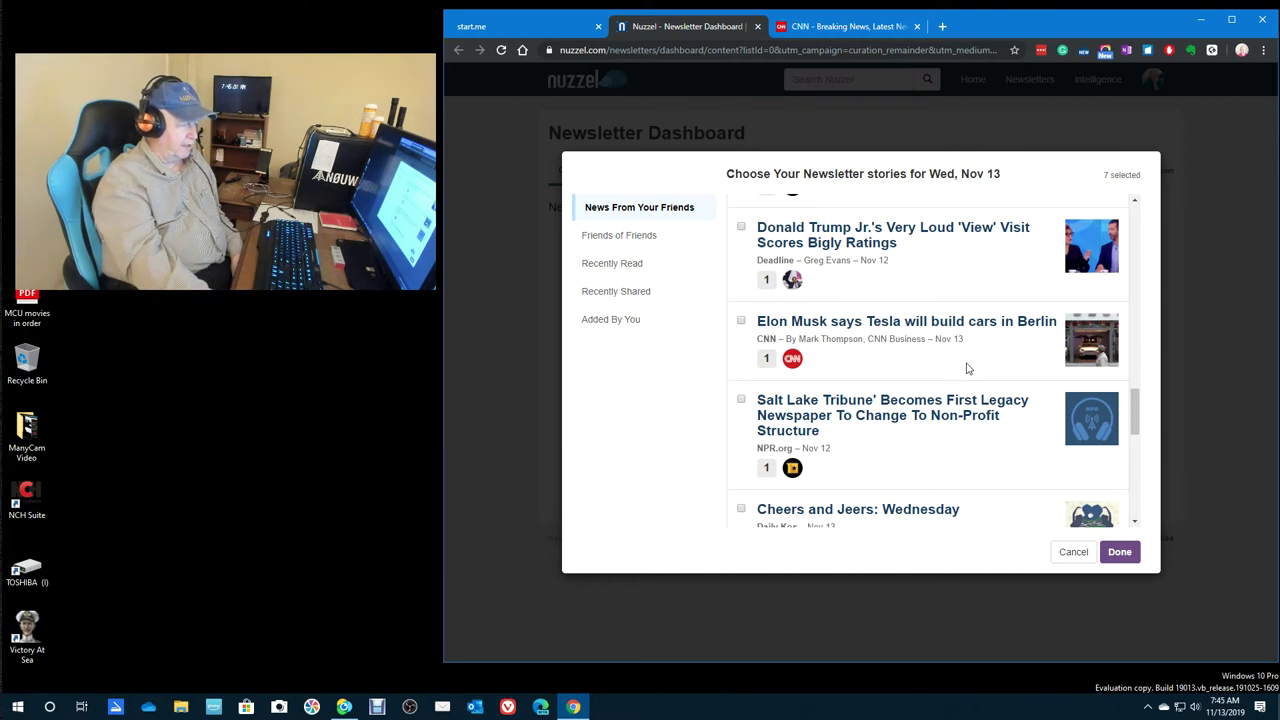
scroll(955, 425, down, 1)
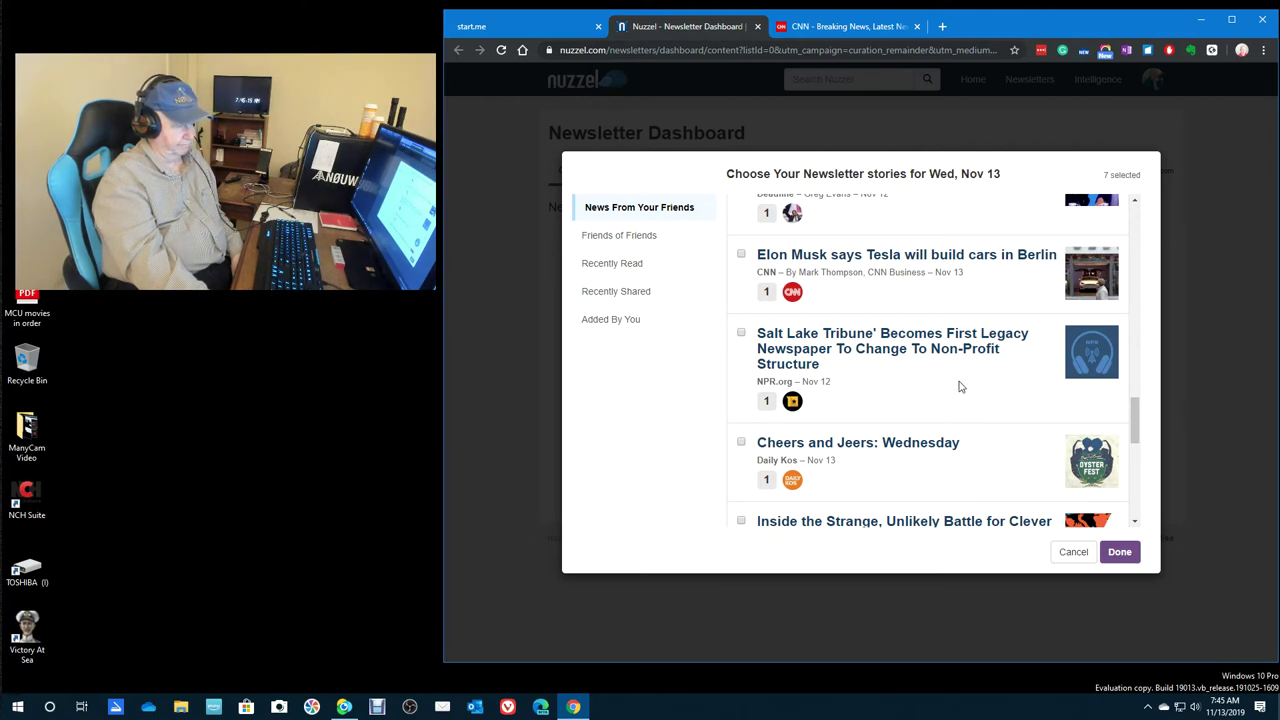
scroll(958, 386, down, 1)
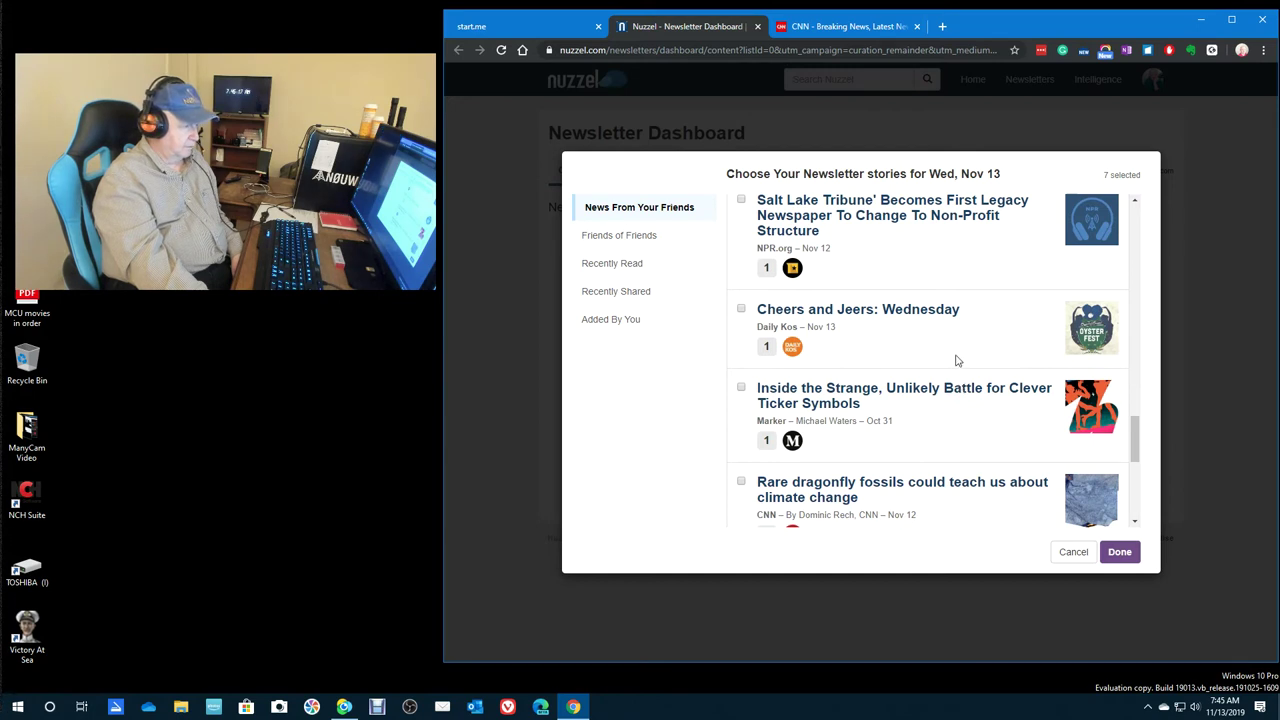
scroll(946, 420, down, 1)
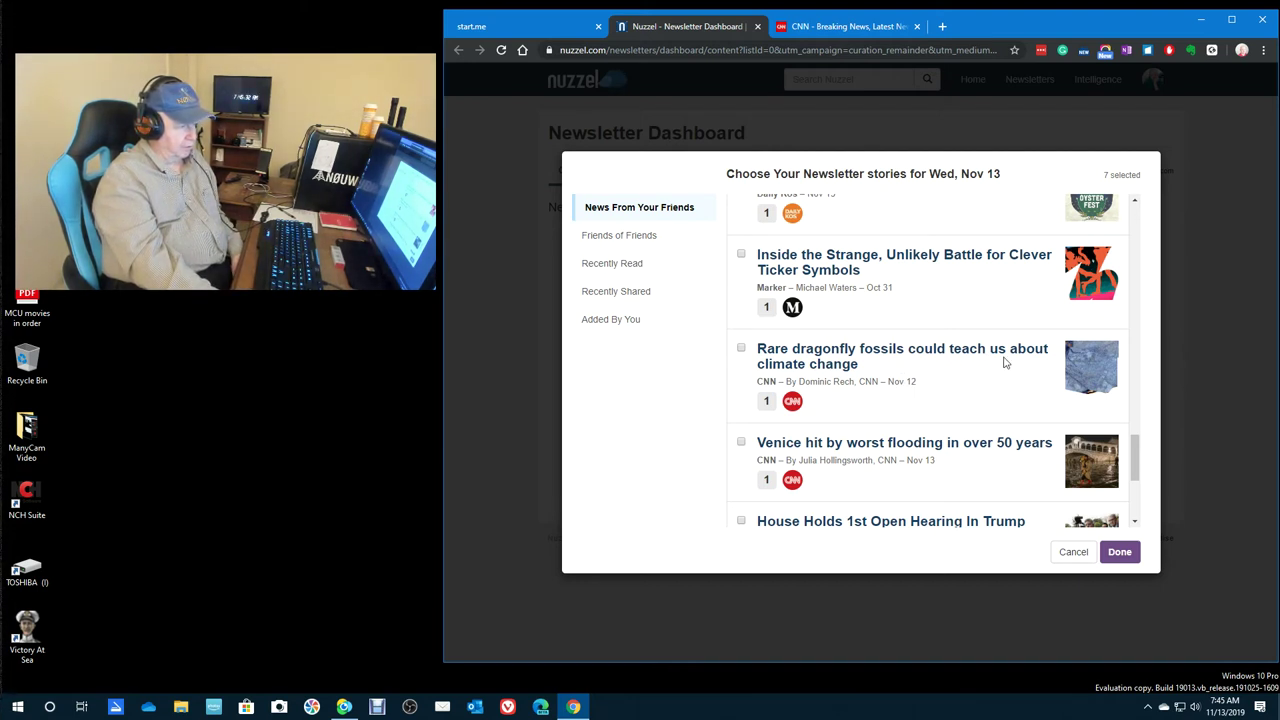
Add the dragonfly fossils, House impeachment hearing and China plague stories, confirm with Done, and close Nuzzel.
click(741, 349)
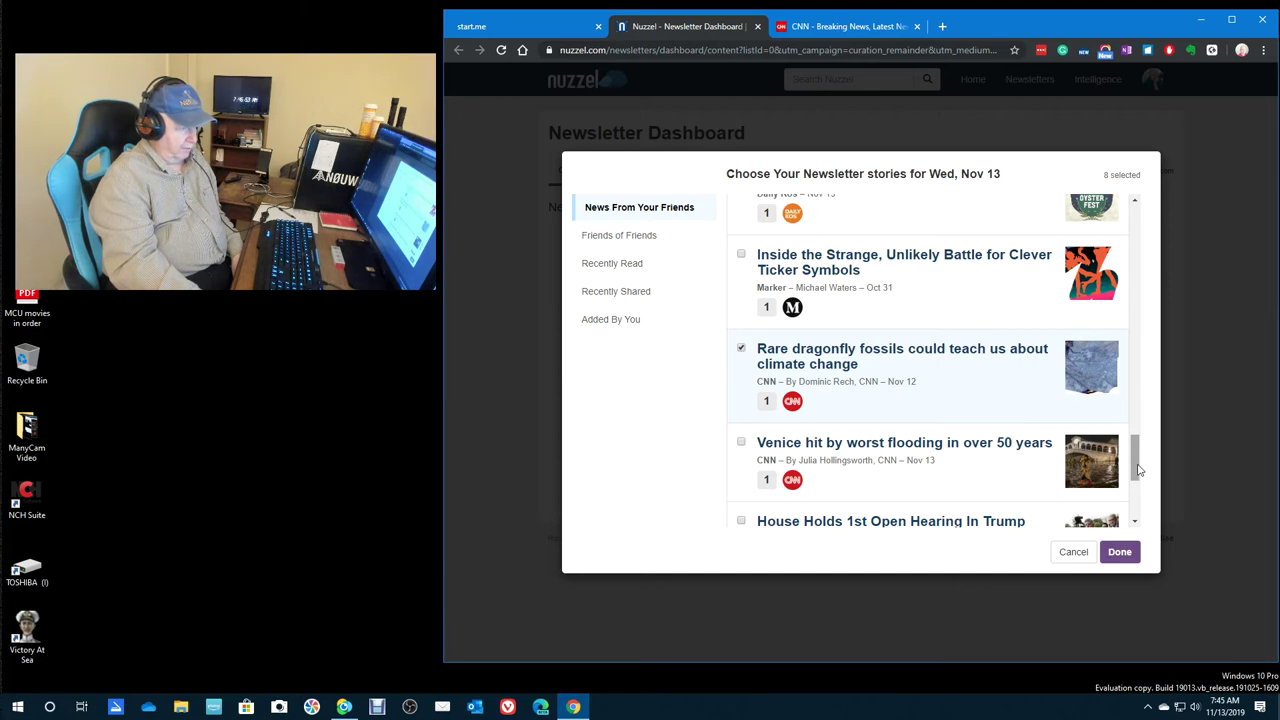
drag(1137, 470, 1142, 506)
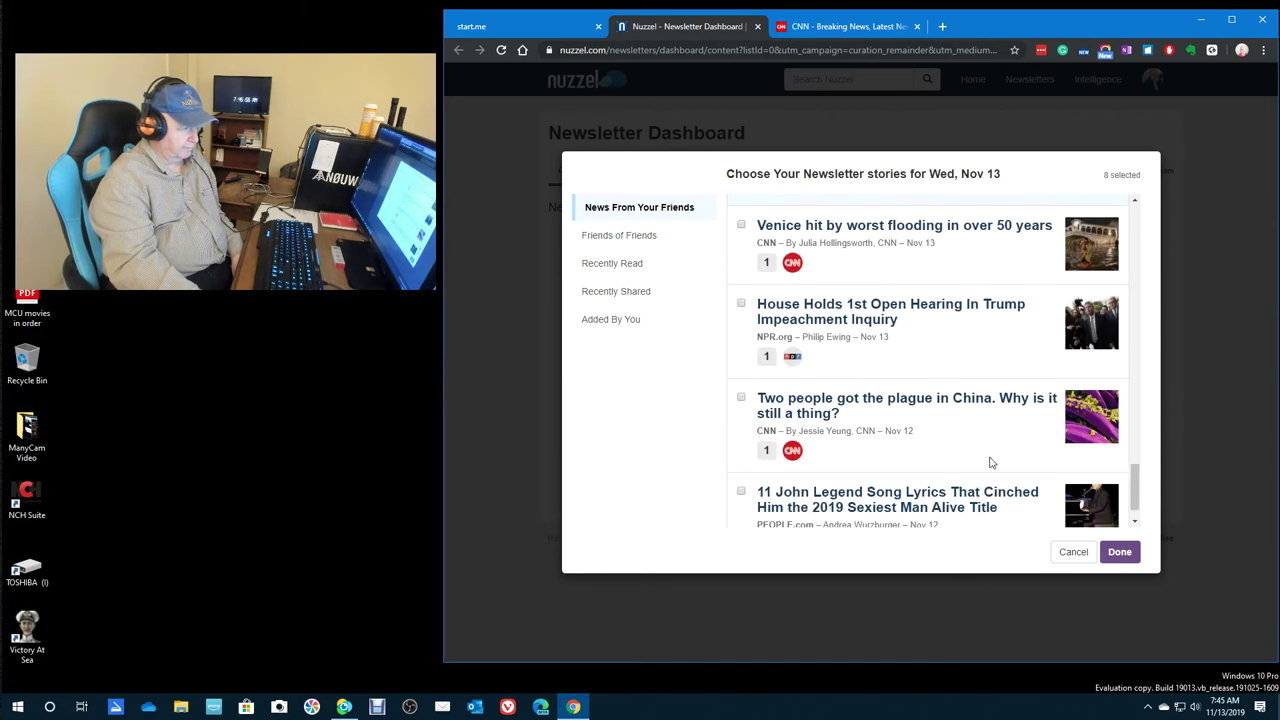
click(742, 305)
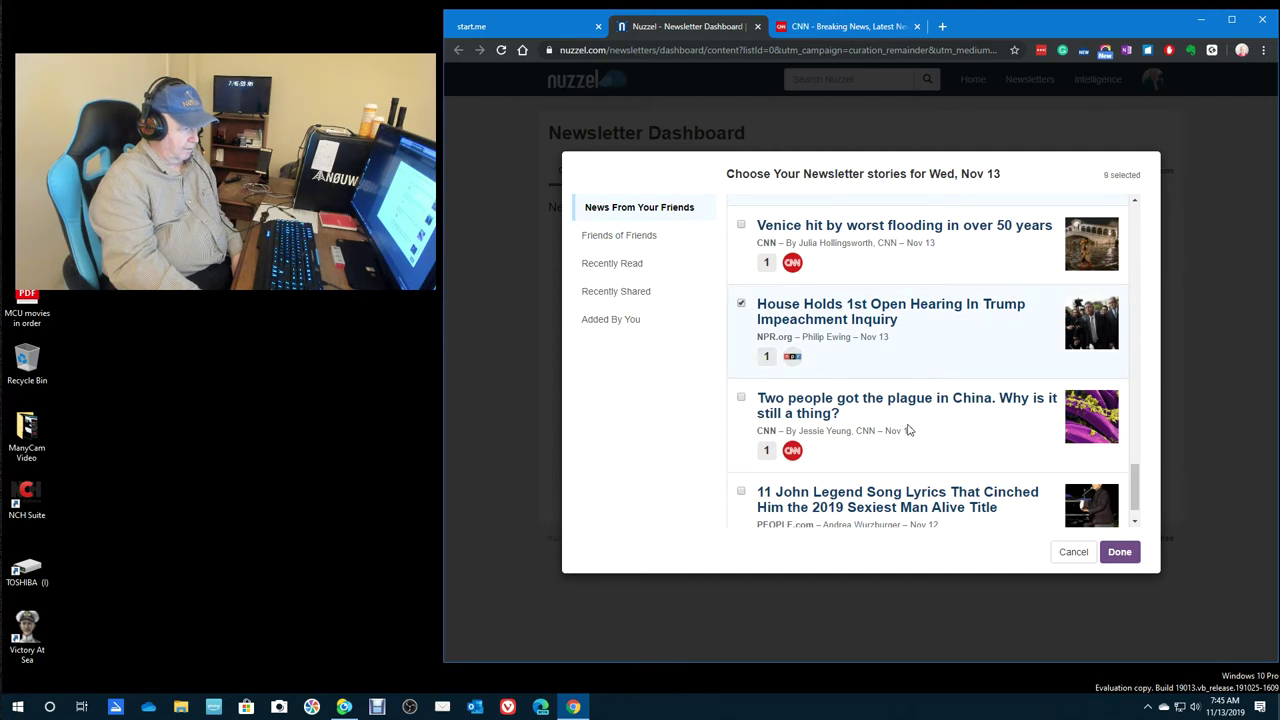
click(741, 398)
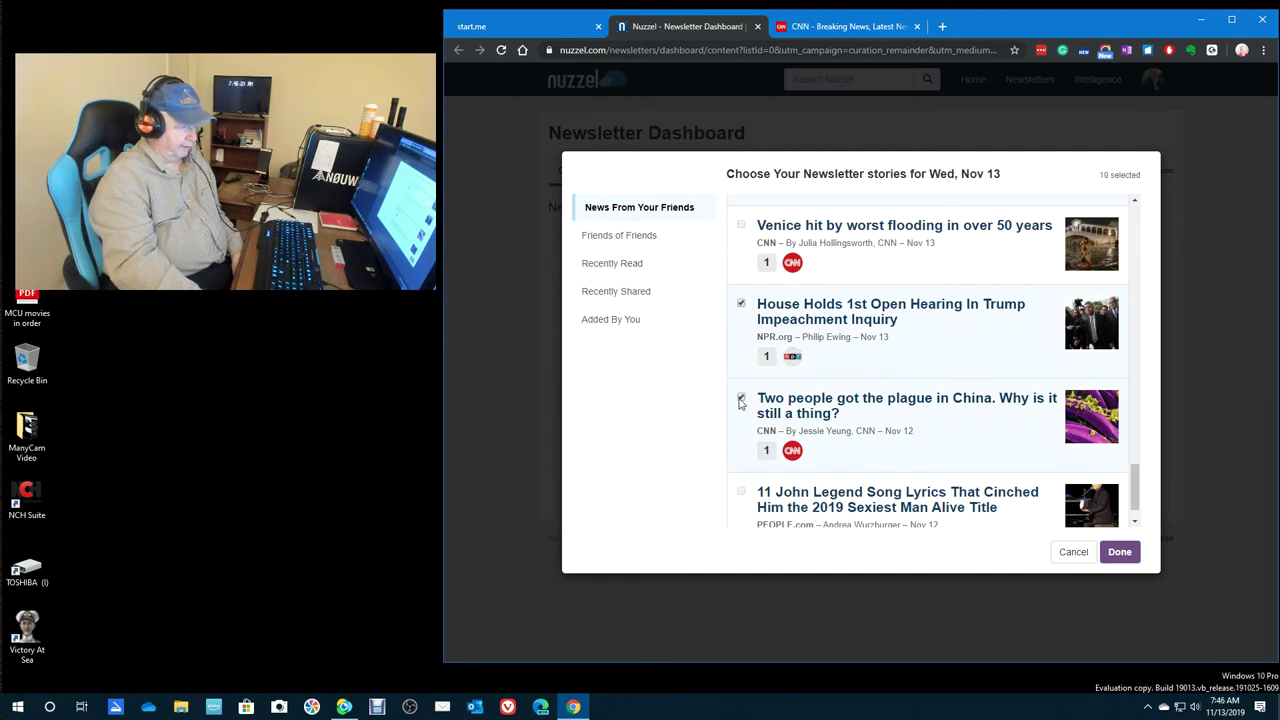
scroll(1038, 445, down, 1)
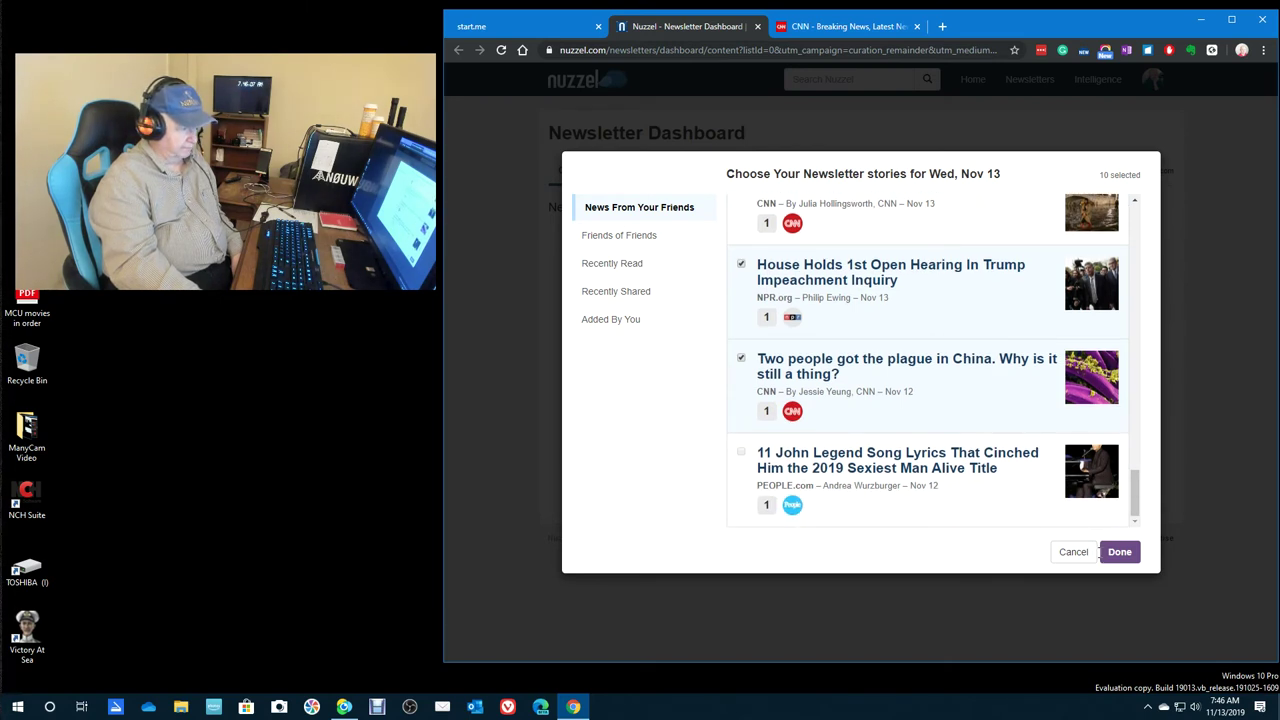
click(1115, 561)
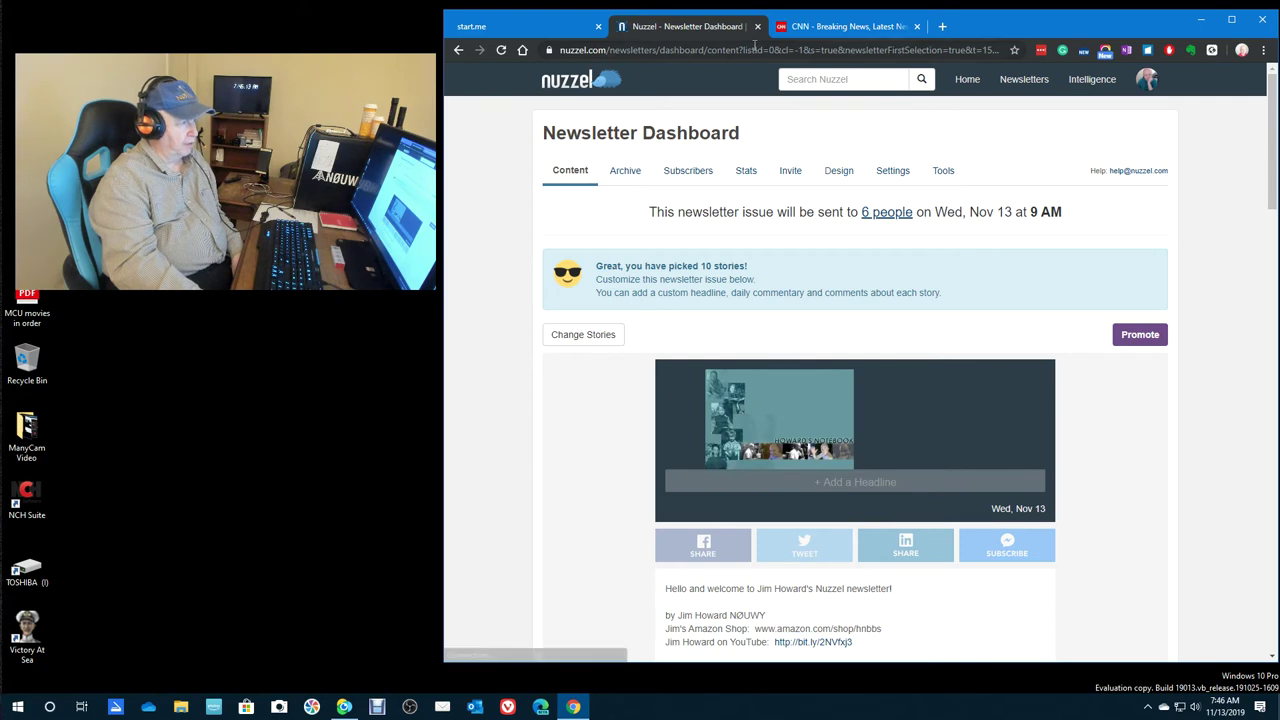
click(757, 27)
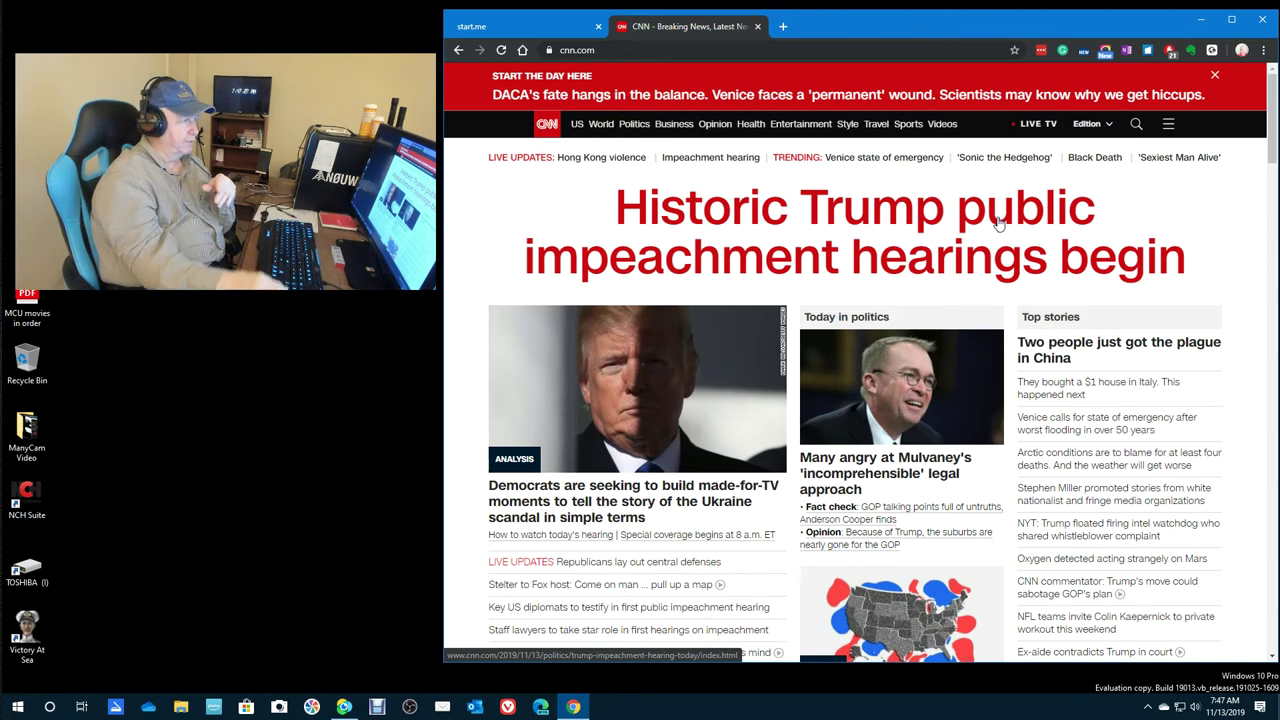
Switch from the CNN homepage back to the start.me start page.
click(476, 12)
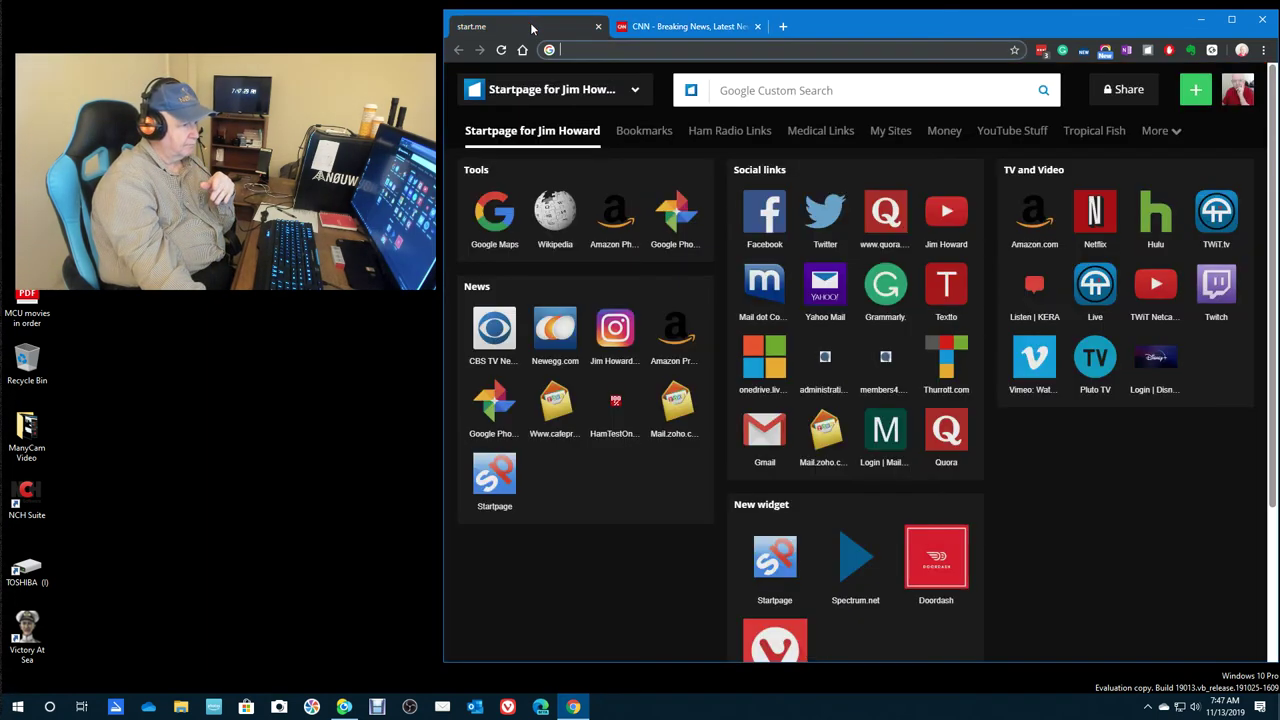
Launch Disney+ from its start.me tile and choose the user's own profile.
click(1158, 360)
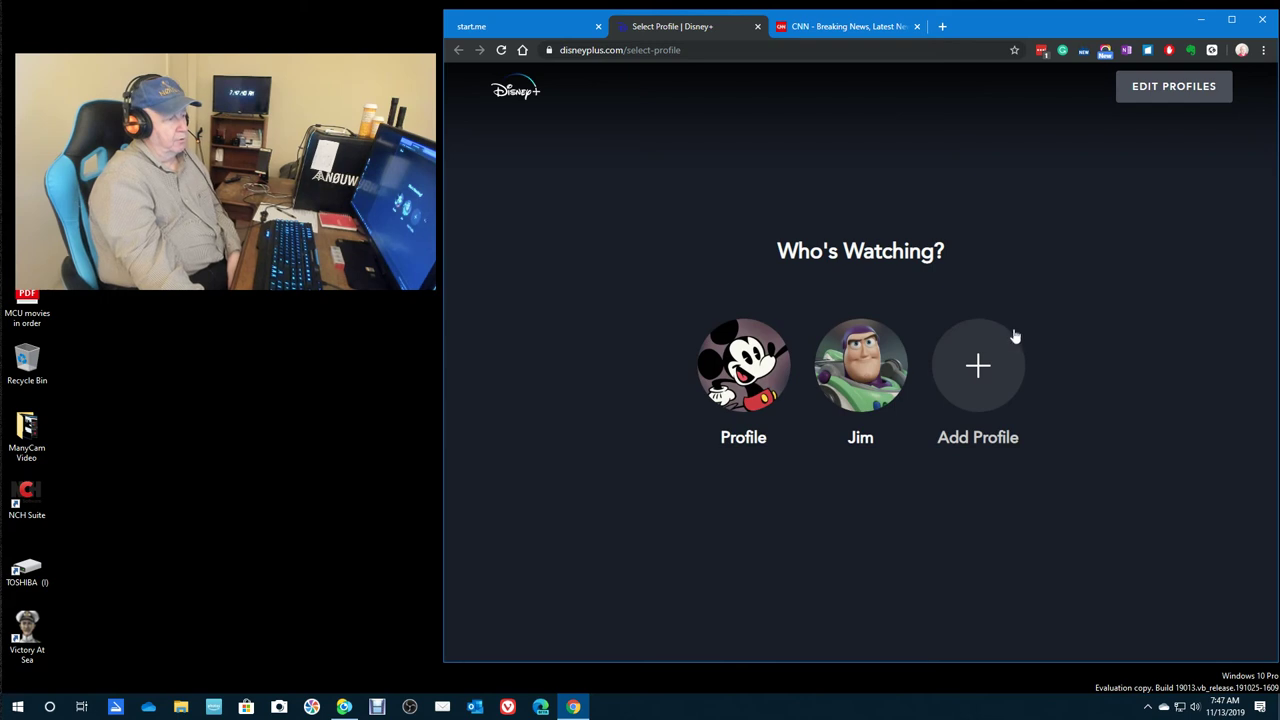
click(879, 370)
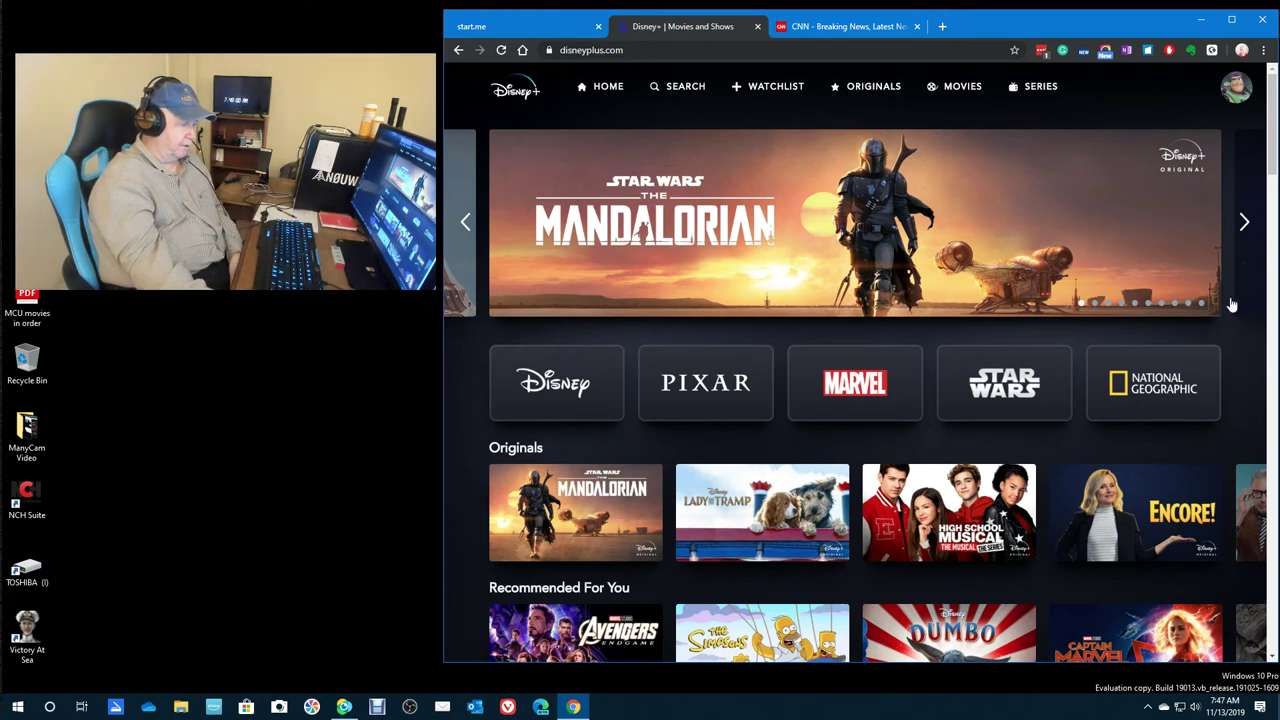
Scroll the Disney+ home page down to the Hit Movies, Trending and Out of the Vault rows.
scroll(980, 412, down, 5)
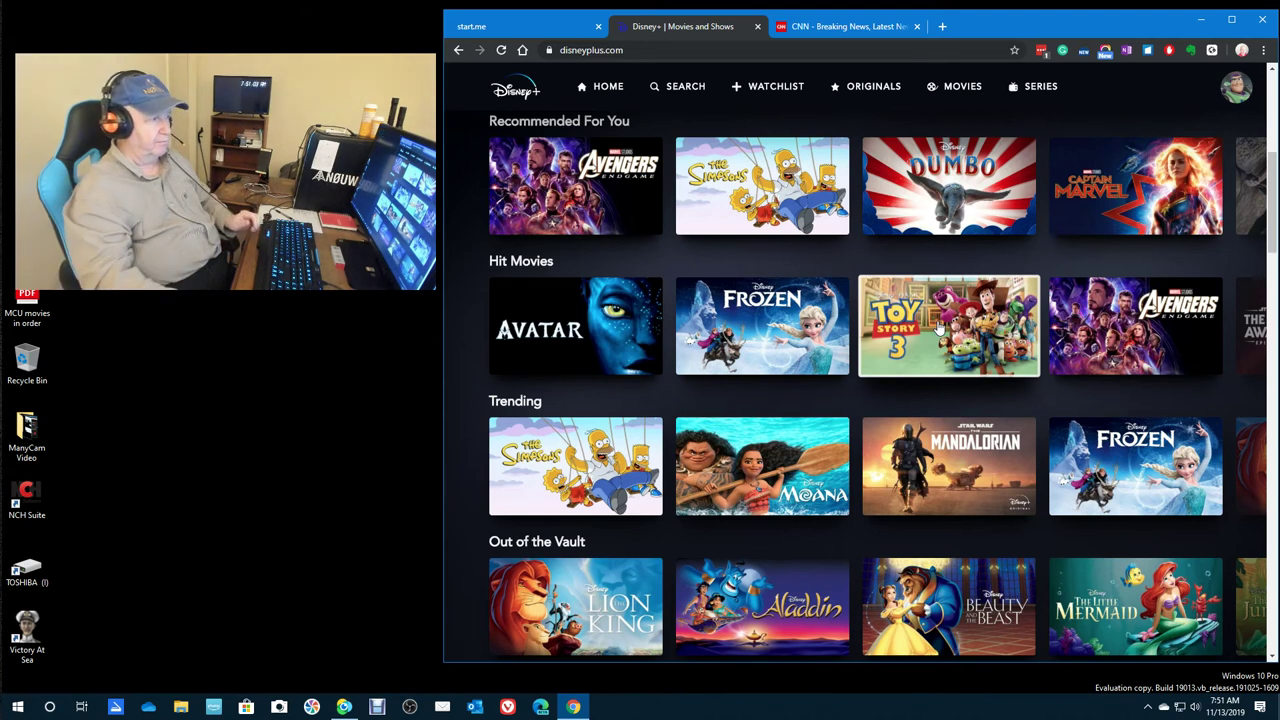
In a new tab, go to the web address of the user's Amazon storefront.
click(940, 28)
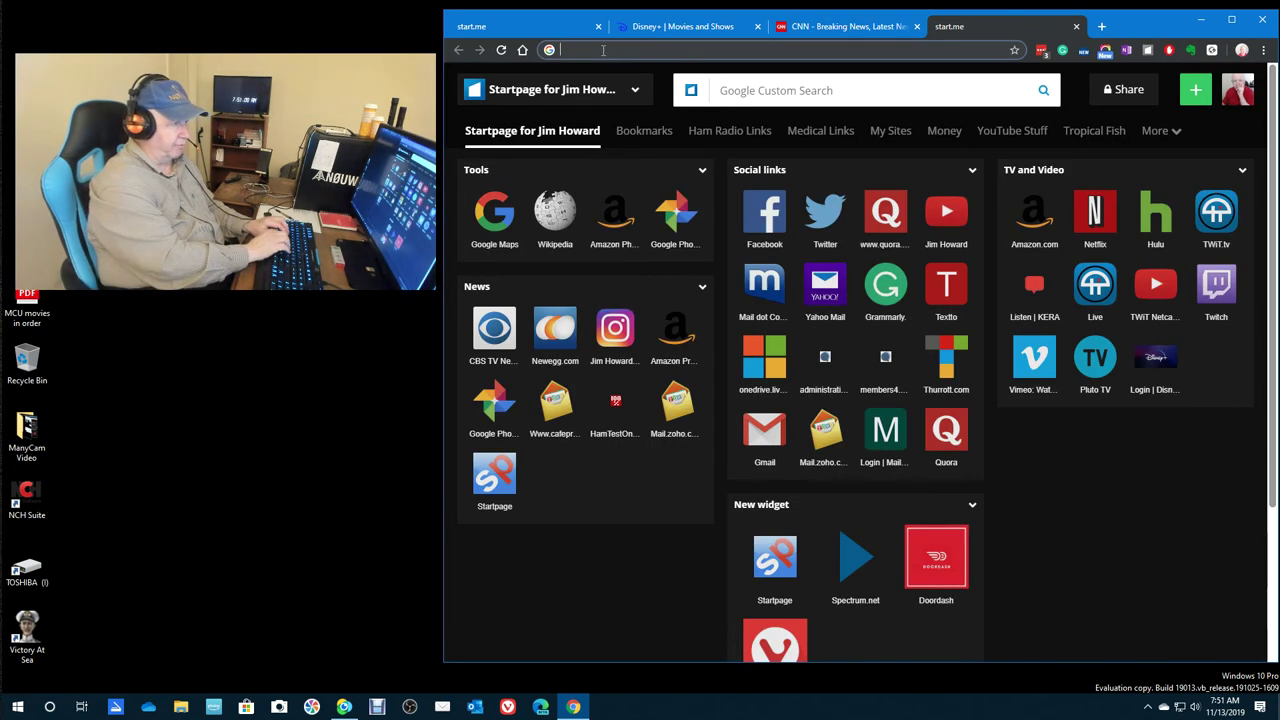
click(603, 50)
text(jimhoward.me)
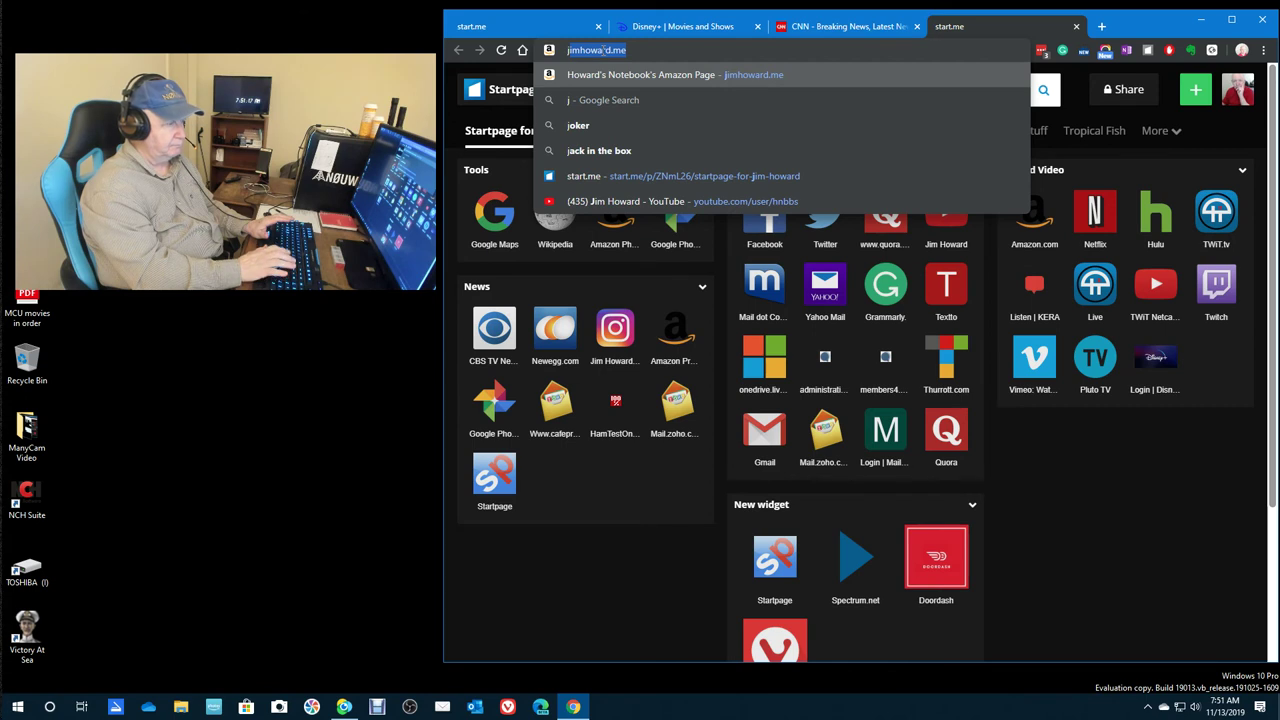
key(Return)
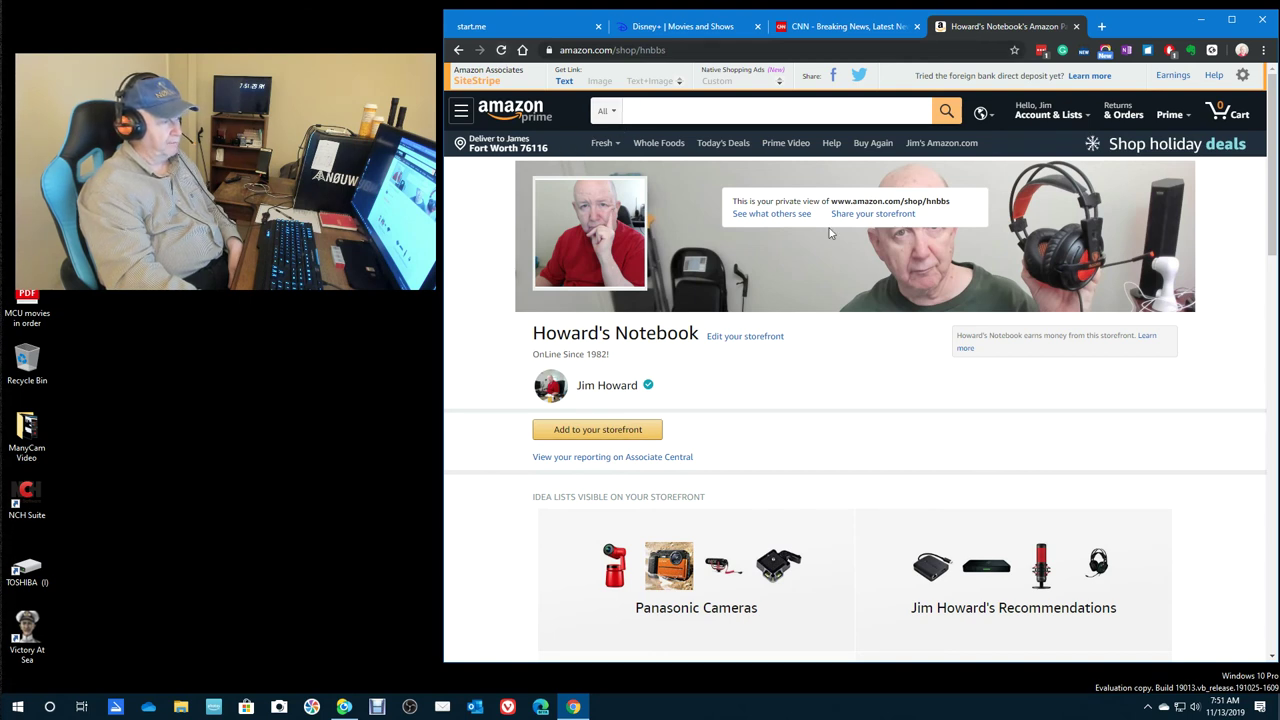
Browse the storefront's idea list products, return to the top, then open the Associates earnings reports.
scroll(805, 395, down, 3)
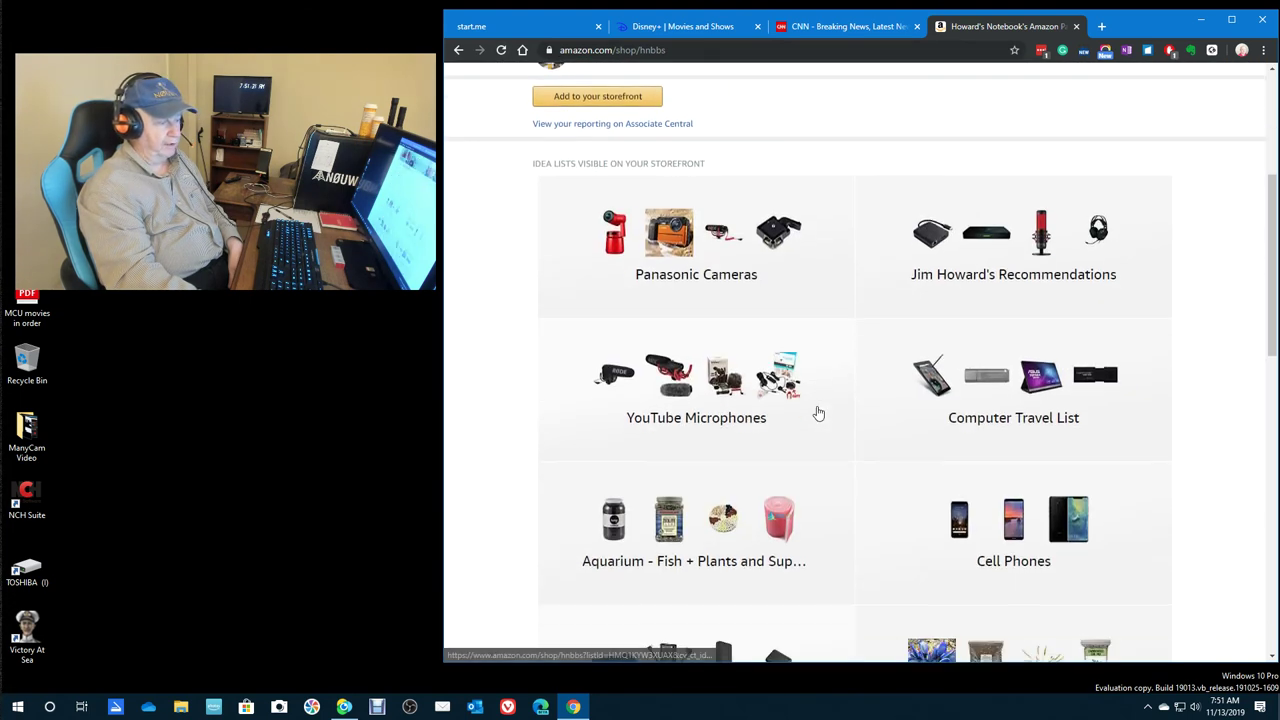
scroll(818, 413, down, 2)
scroll(818, 413, up, 2)
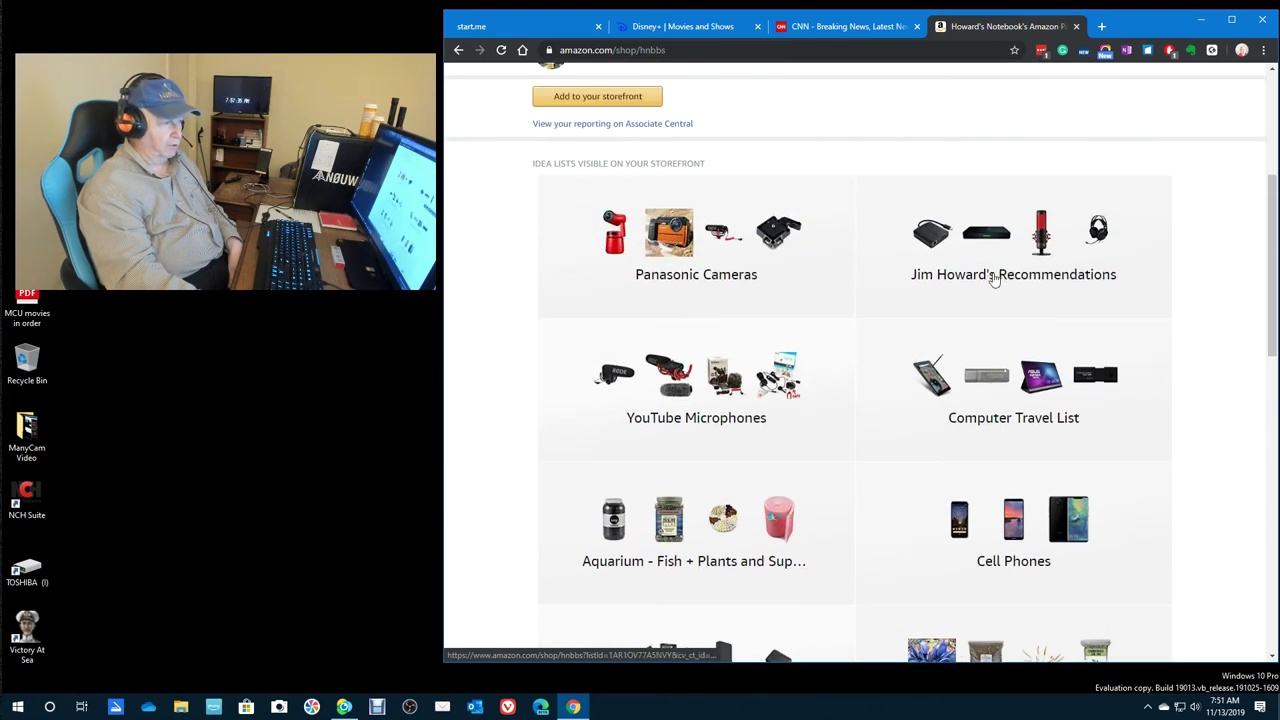
scroll(992, 279, down, 2)
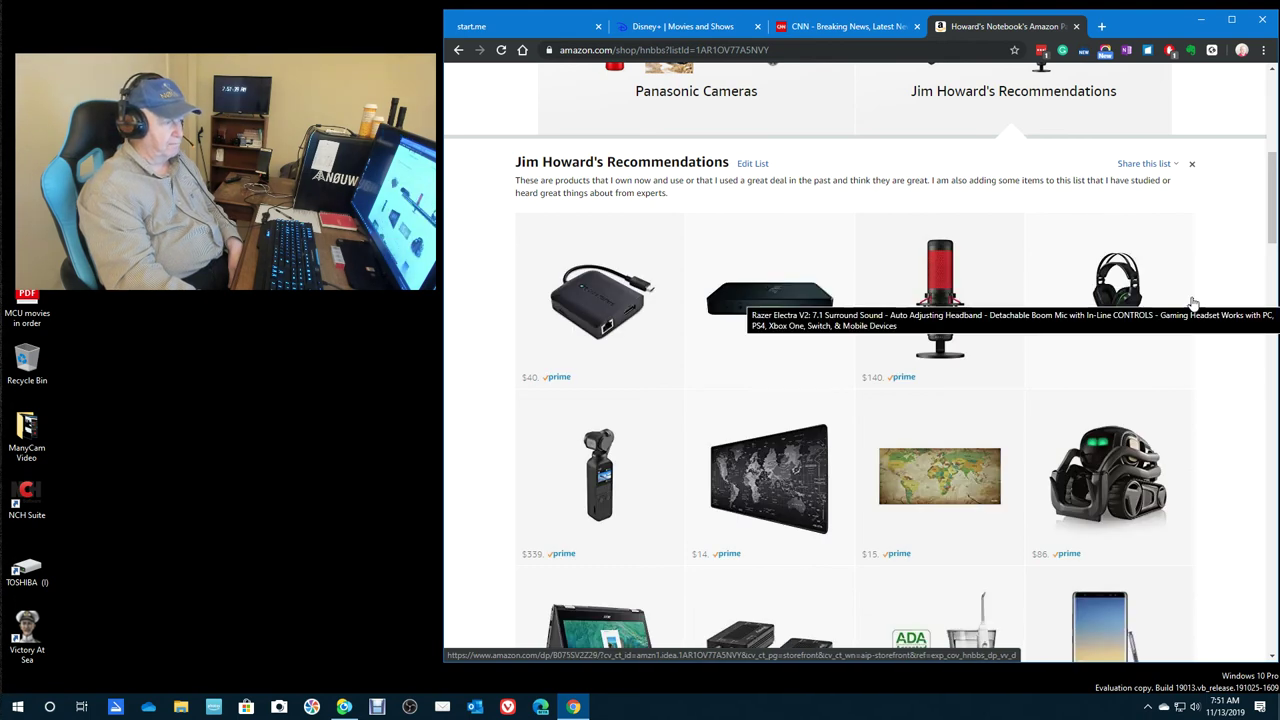
scroll(1192, 303, down, 1)
scroll(1193, 303, down, 5)
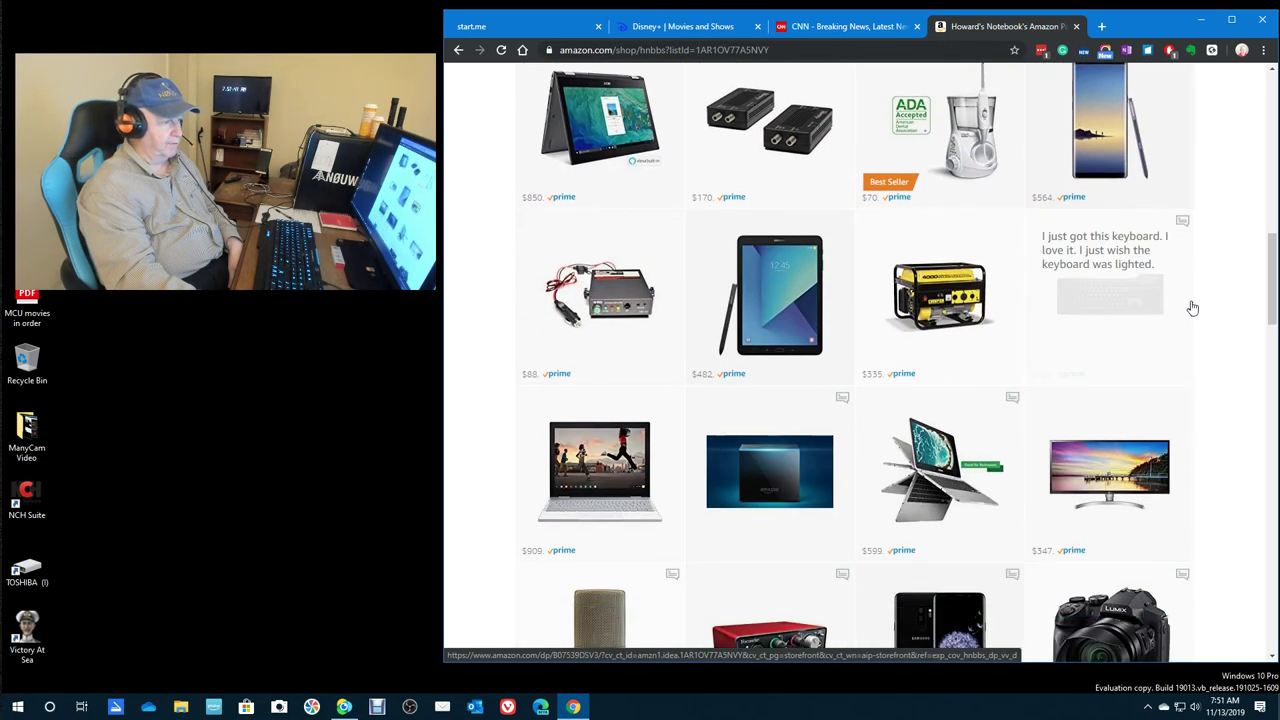
scroll(1192, 308, down, 6)
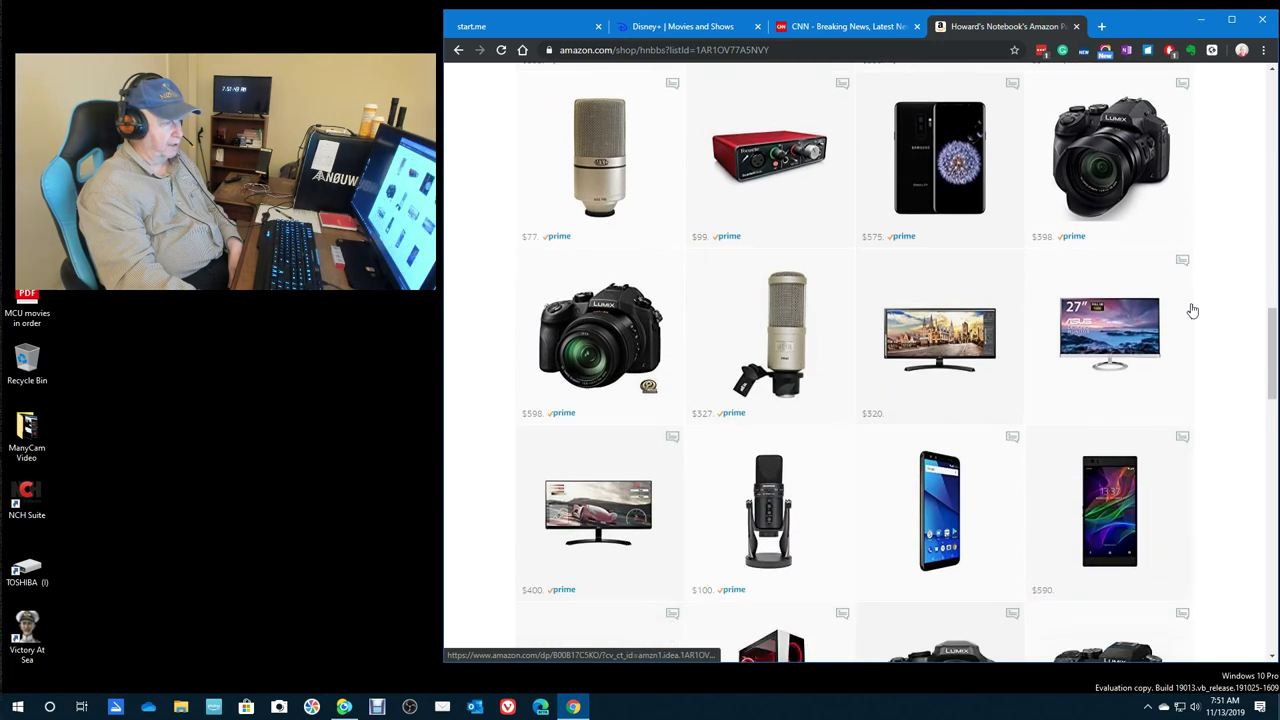
scroll(1192, 311, down, 3)
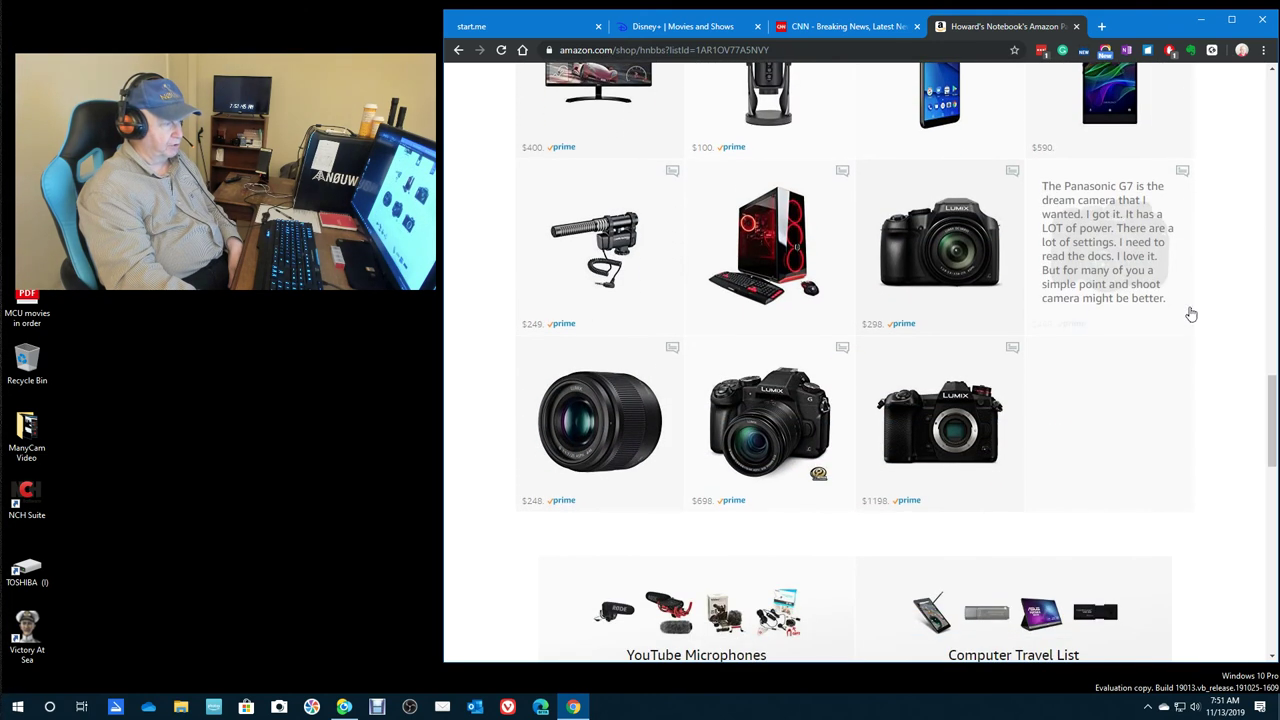
scroll(1191, 315, up, 7)
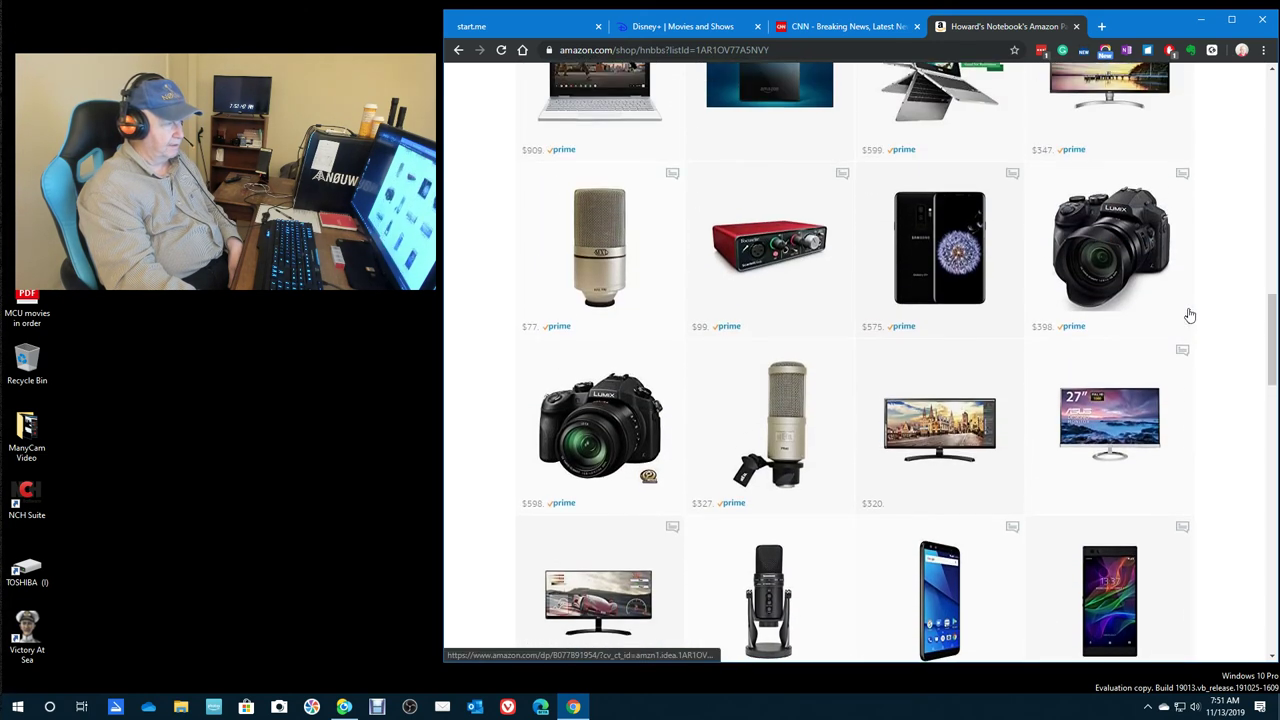
scroll(1188, 316, up, 10)
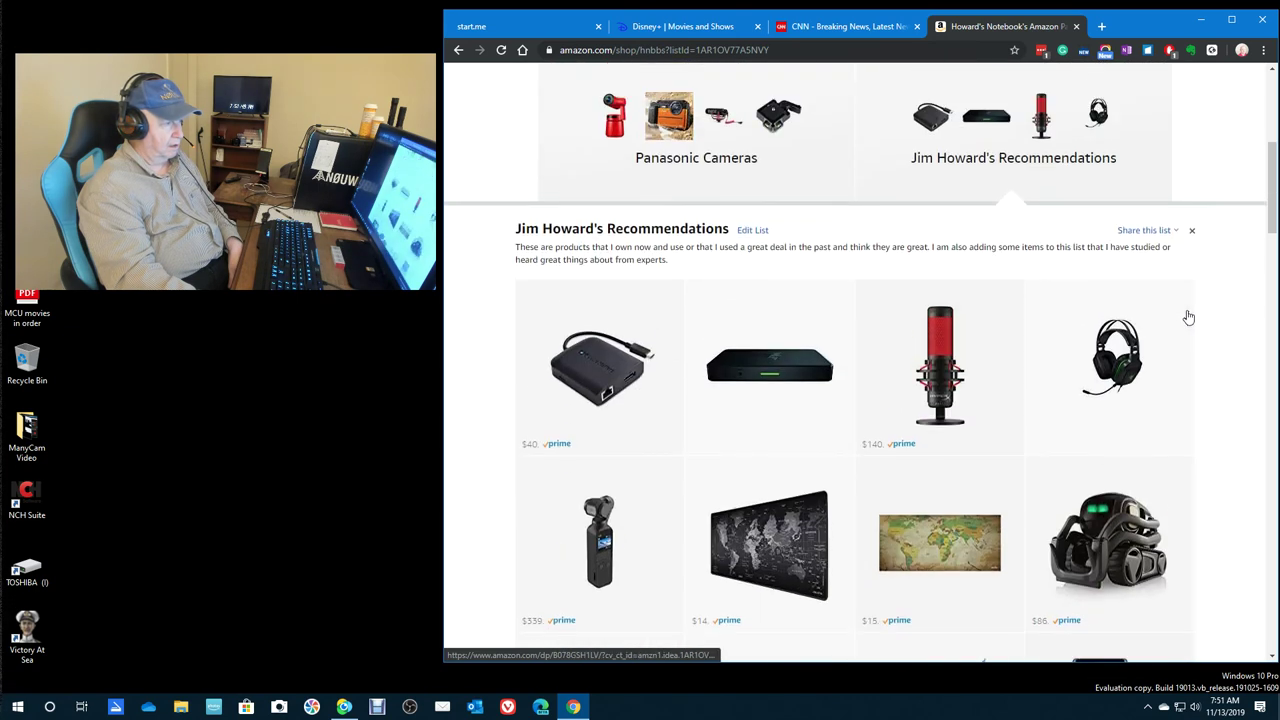
scroll(1188, 317, up, 3)
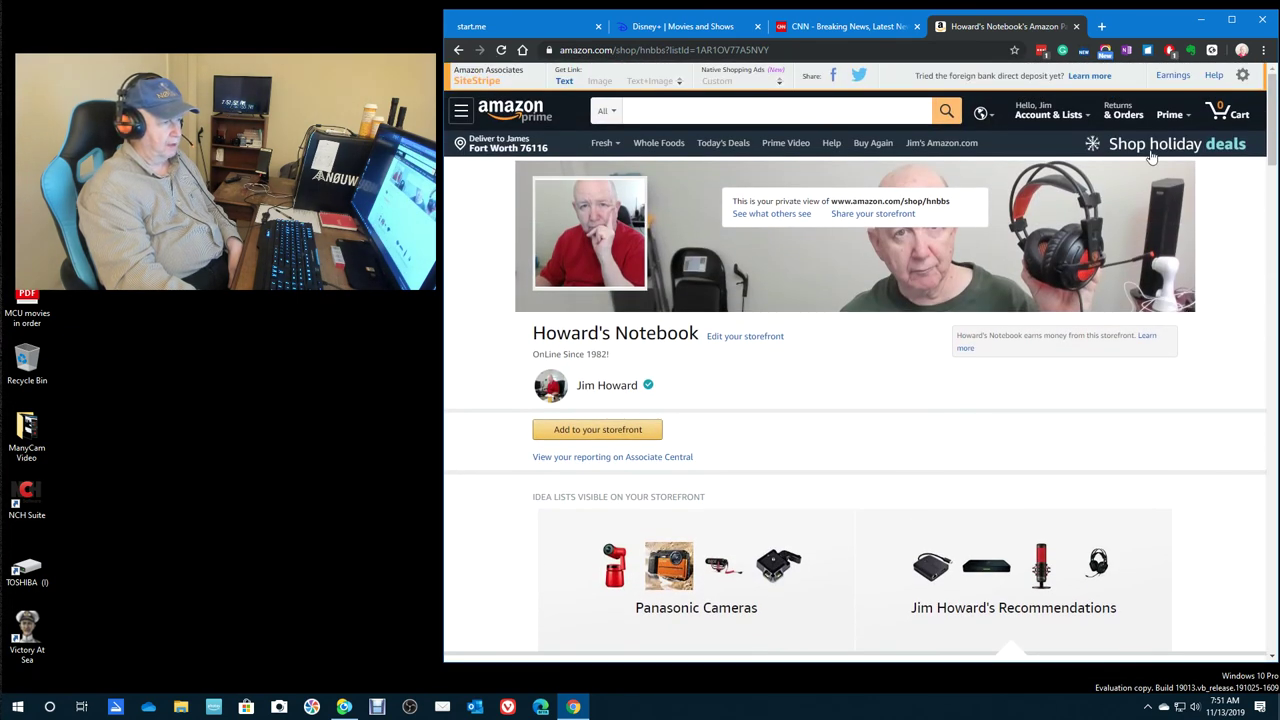
click(1178, 78)
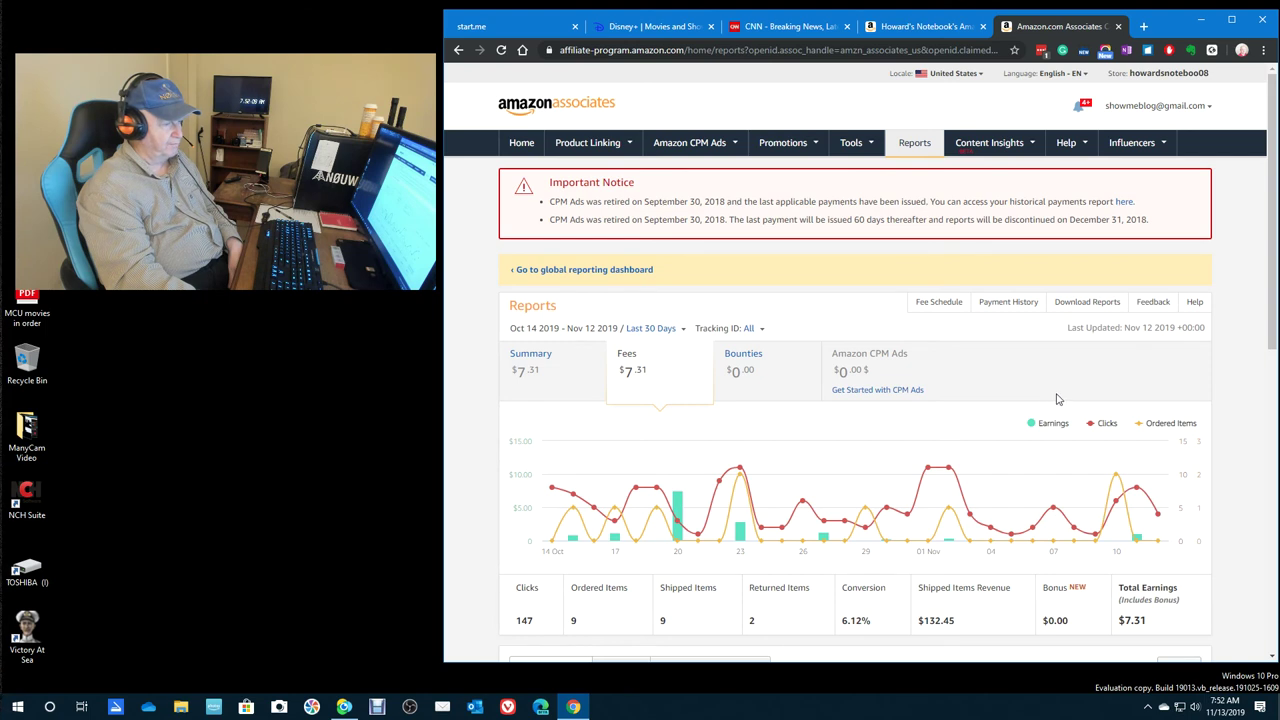
Review the nine-item Ordered Items table totaling $7.31 earnings, then open the payment history.
scroll(1058, 397, down, 2)
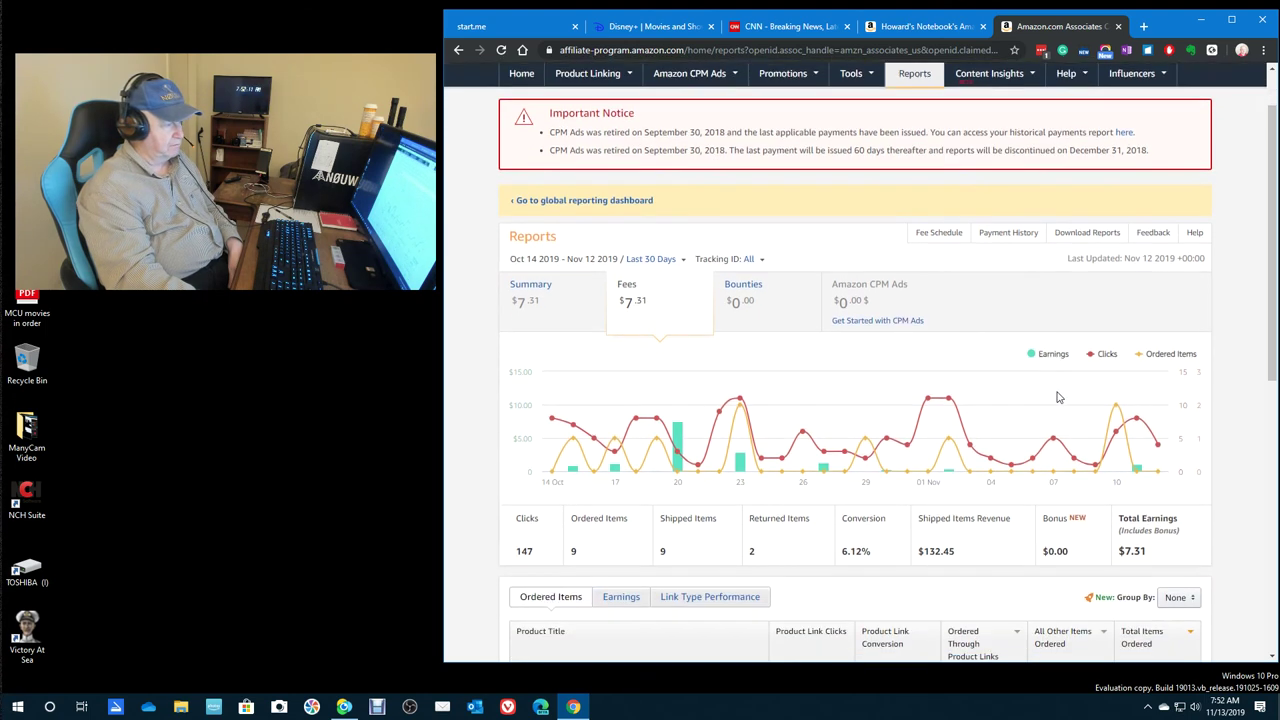
scroll(1058, 392, down, 1)
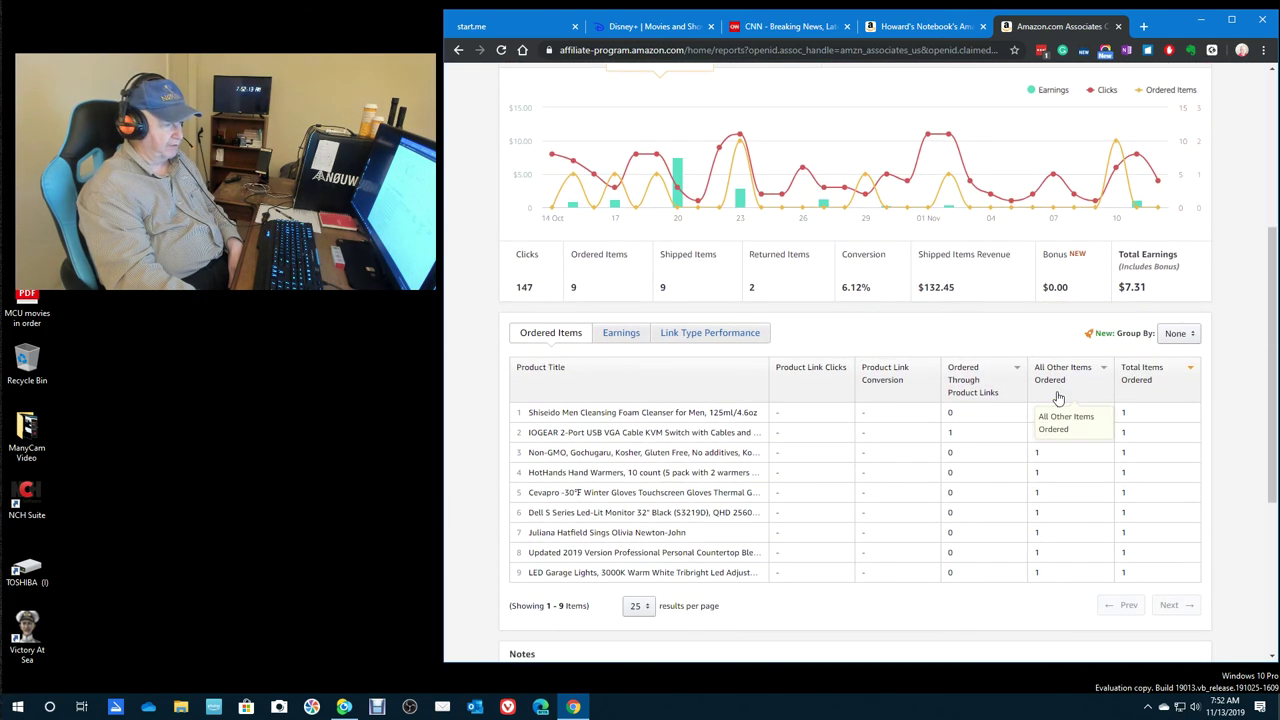
scroll(1060, 393, down, 1)
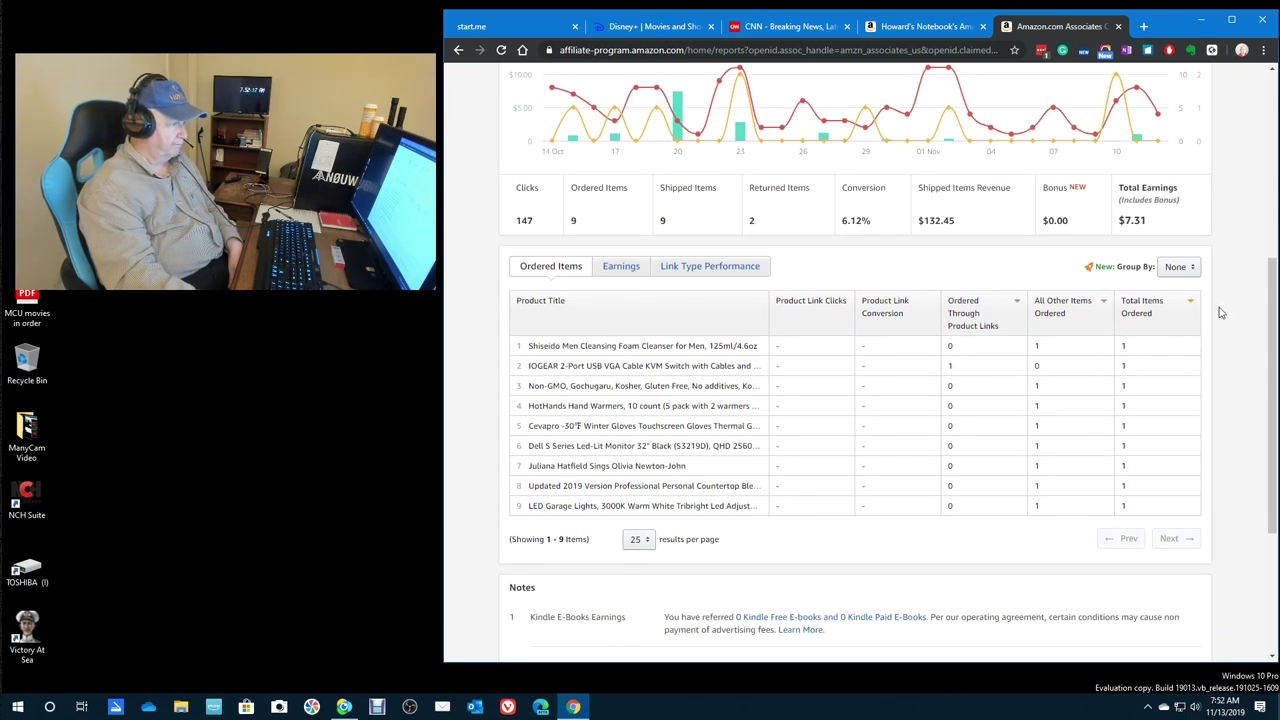
scroll(1219, 313, up, 4)
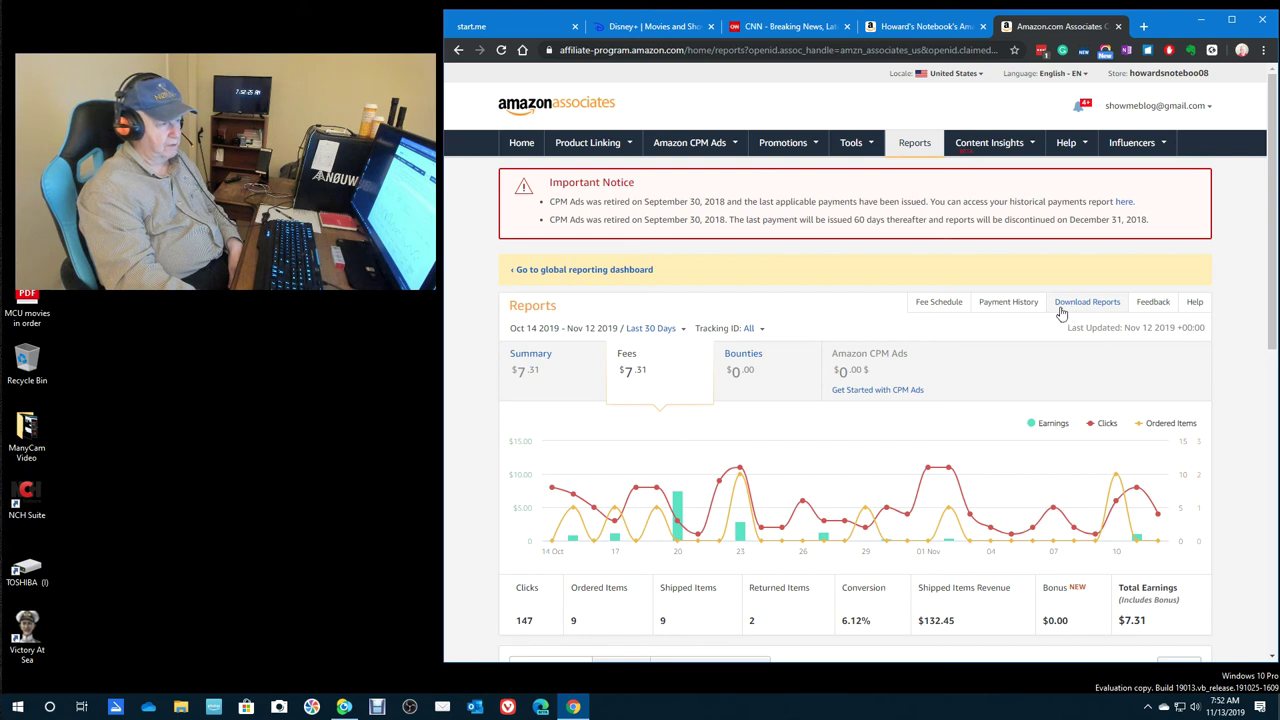
click(1024, 310)
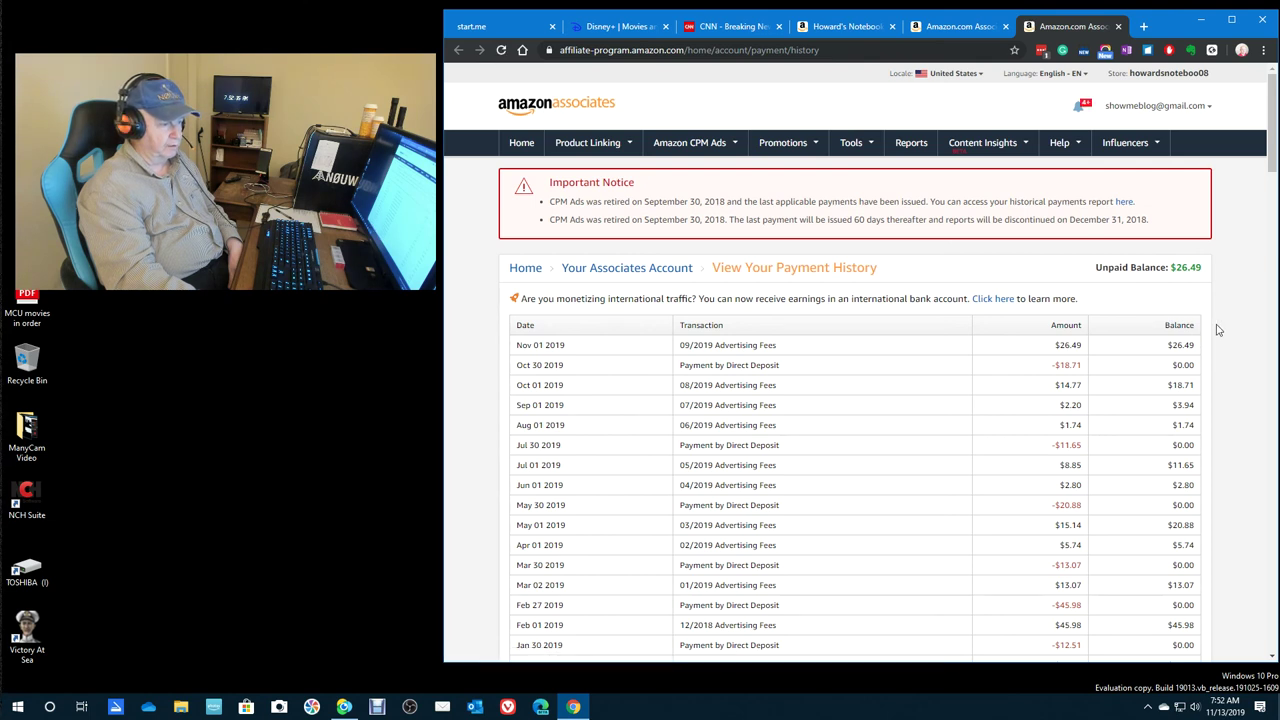
Scroll through the fees and deposits table with its $26.49 unpaid balance, then close the tab.
scroll(1213, 331, down, 1)
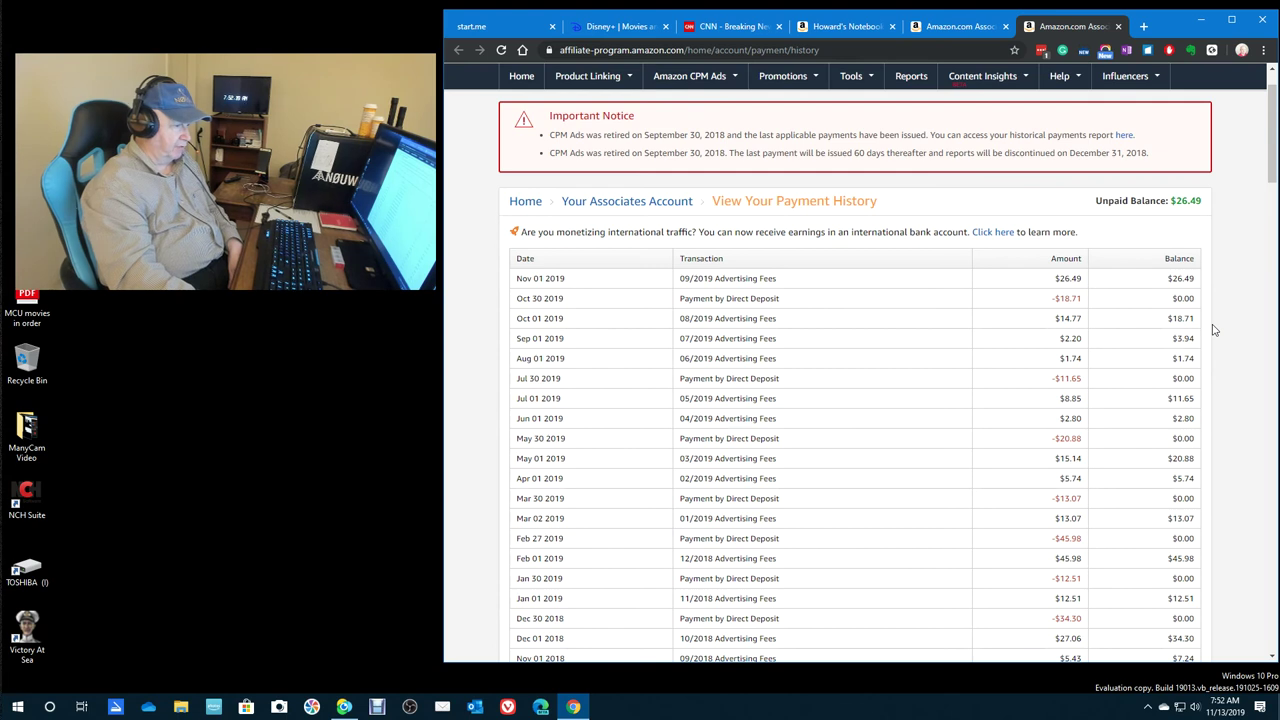
scroll(1213, 331, down, 3)
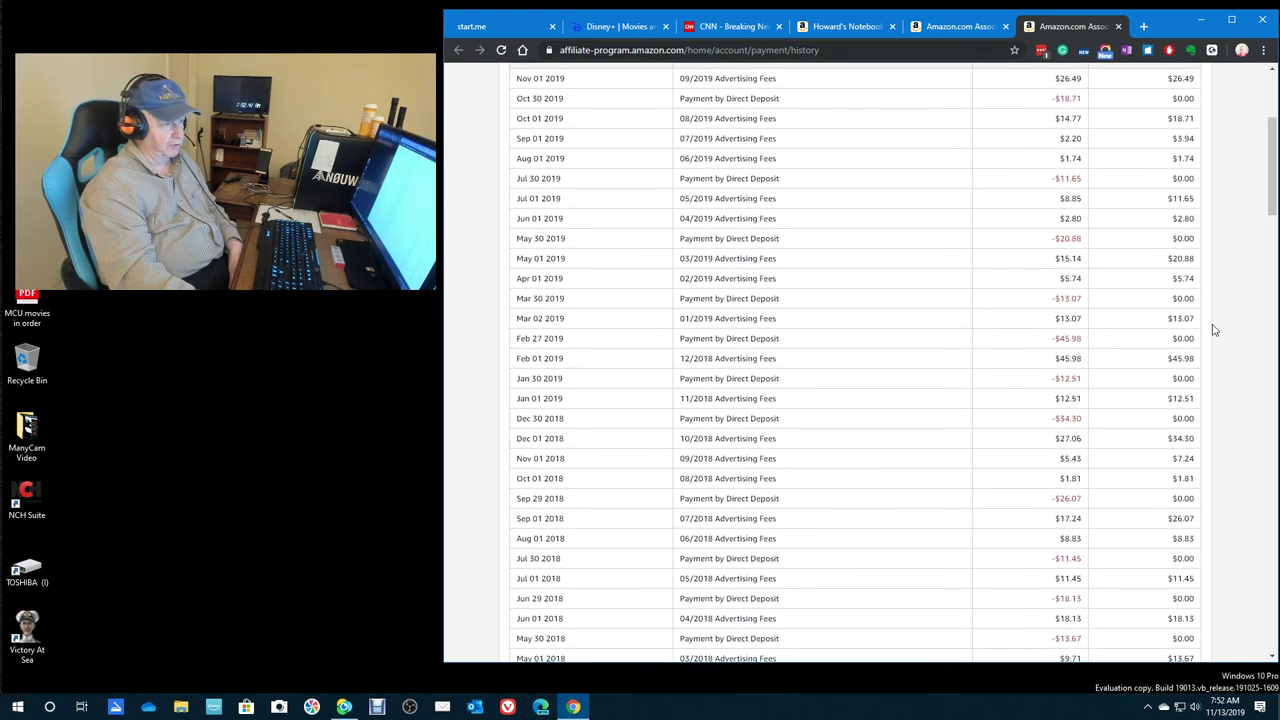
scroll(1213, 331, up, 3)
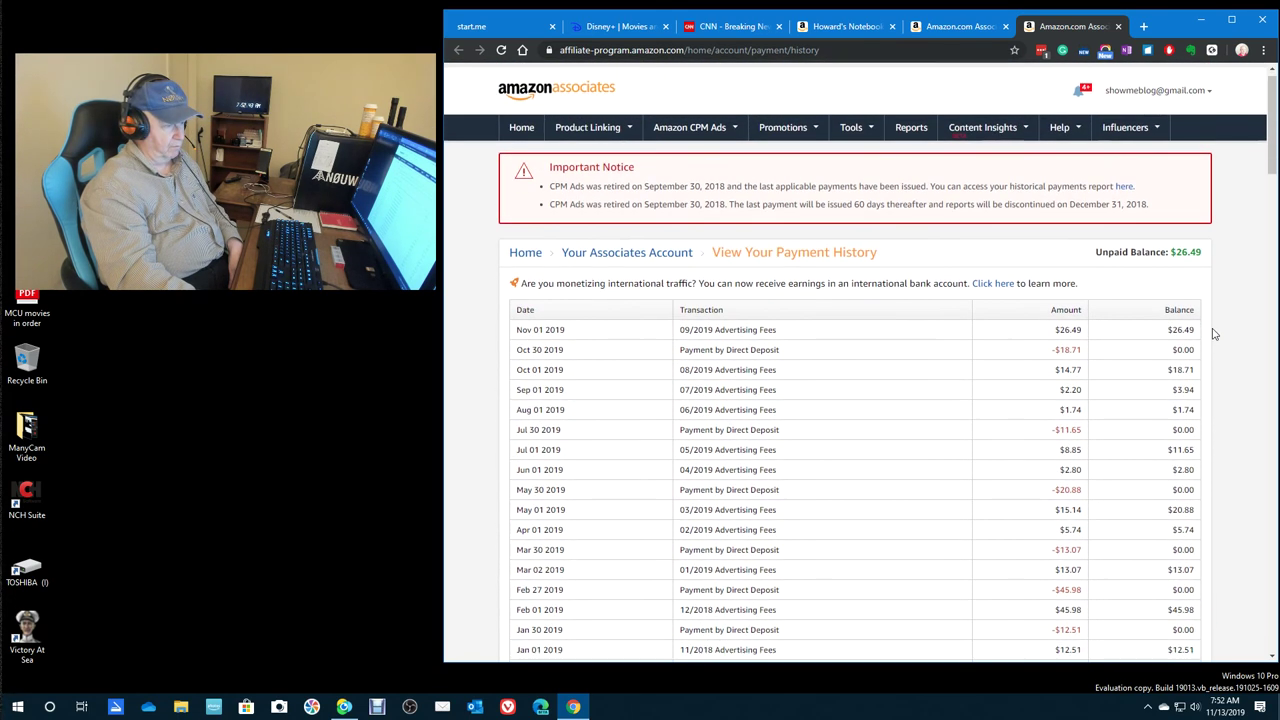
scroll(1213, 333, down, 2)
scroll(1213, 333, down, 12)
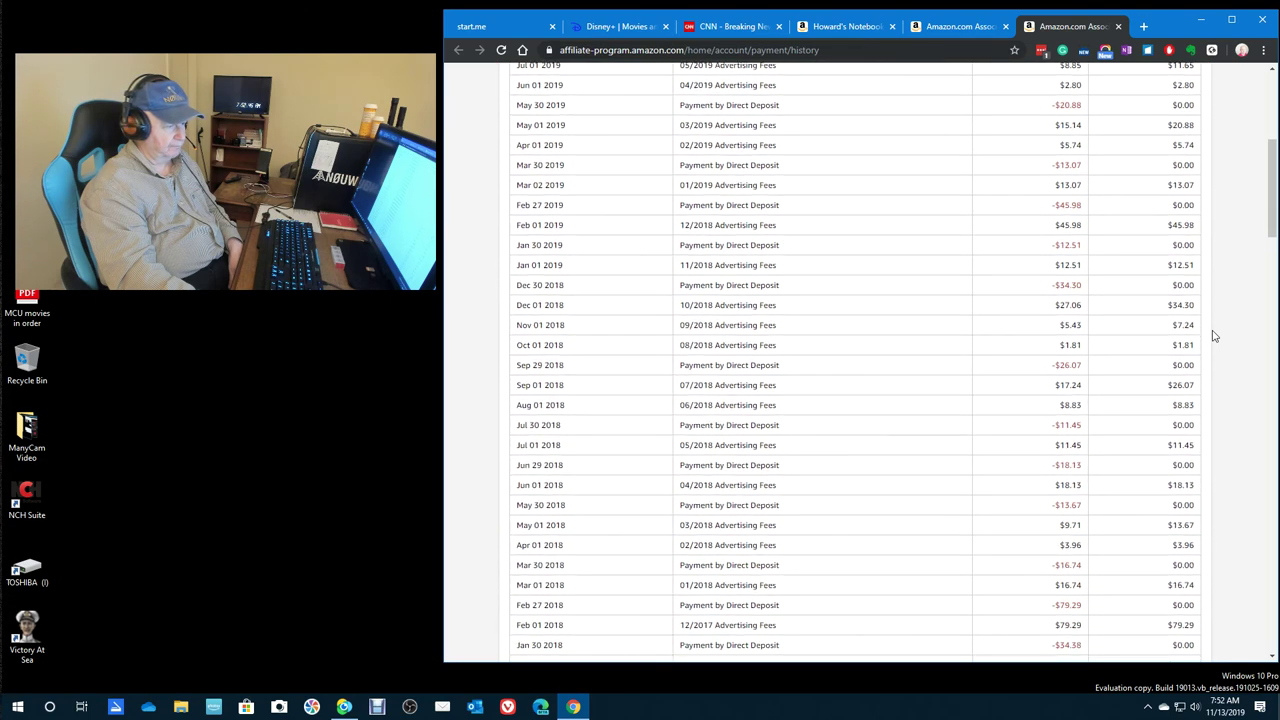
scroll(1213, 337, up, 12)
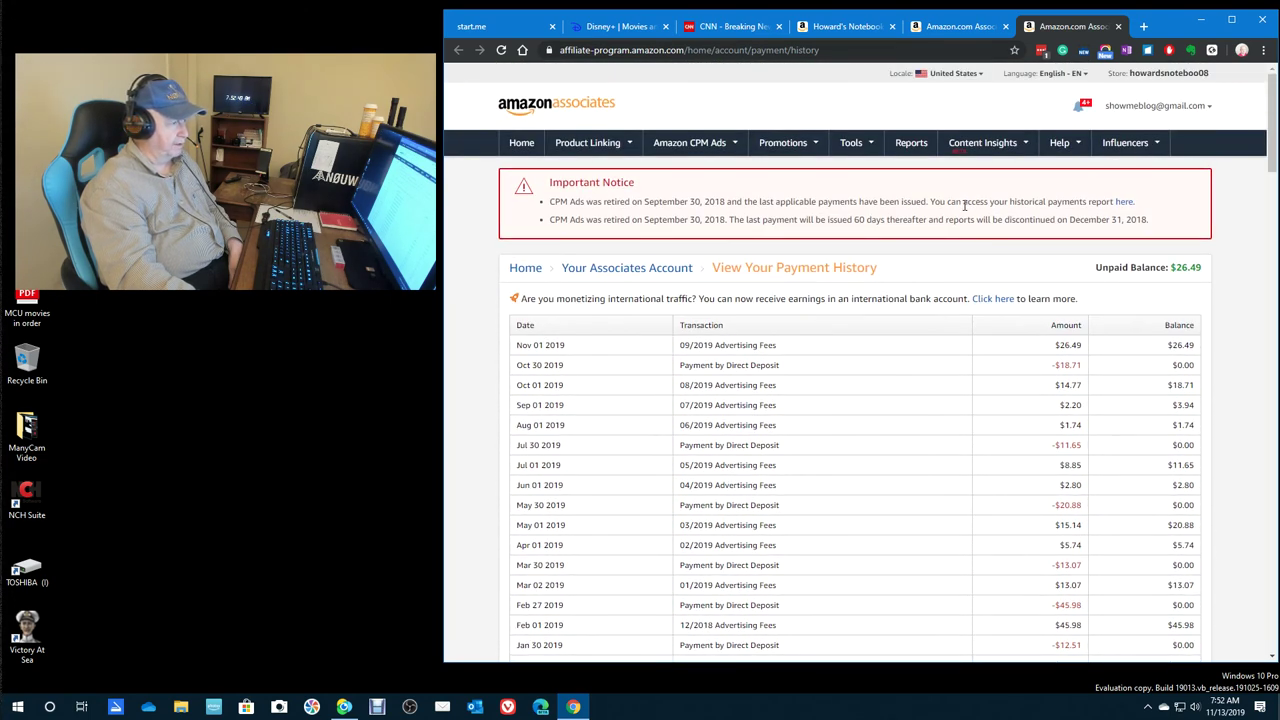
click(1119, 26)
Scroll the Reports page to the nine ordered products, from Shiseido cleansing foam to LED garage lights.
mouse_move(1083, 78)
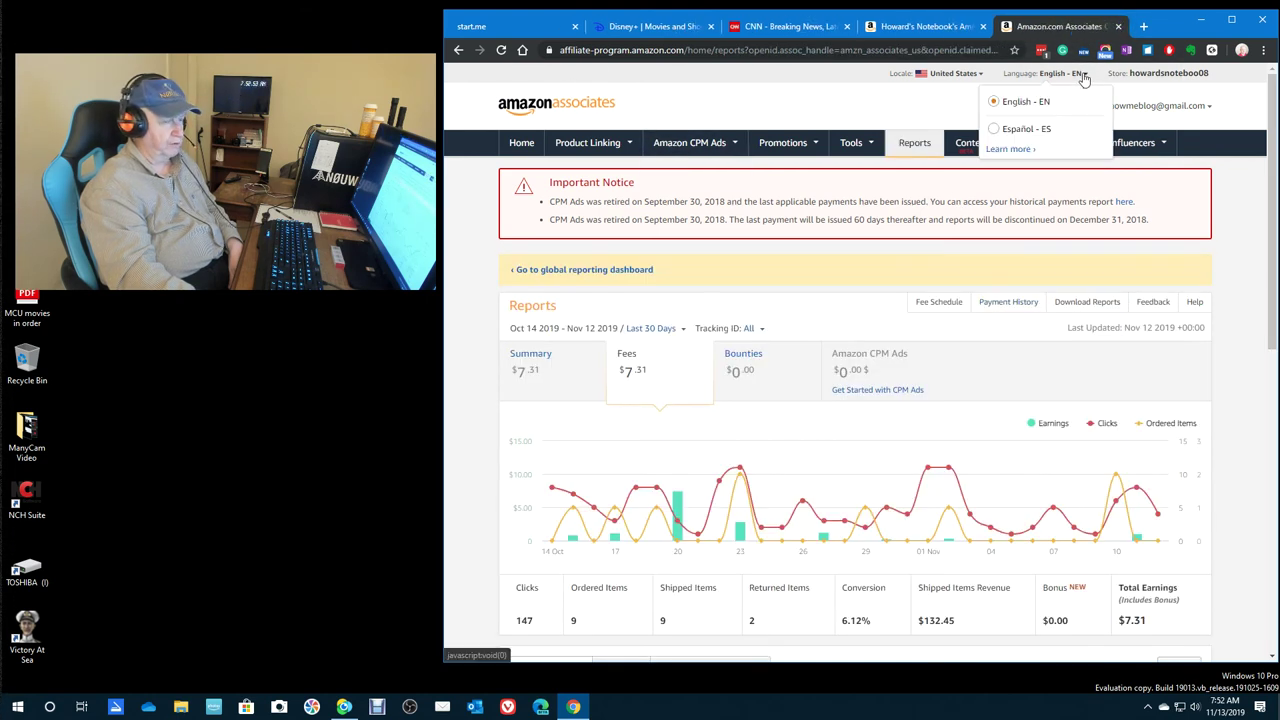
scroll(980, 280, down, 3)
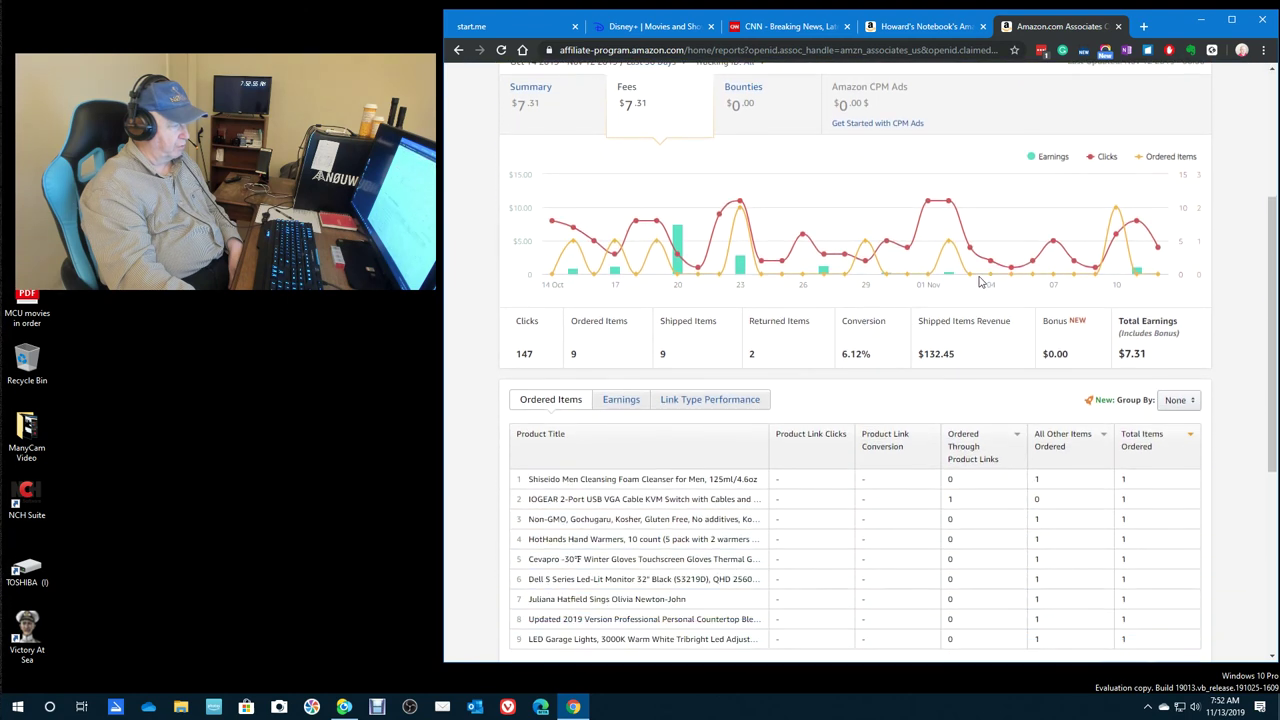
scroll(980, 280, down, 2)
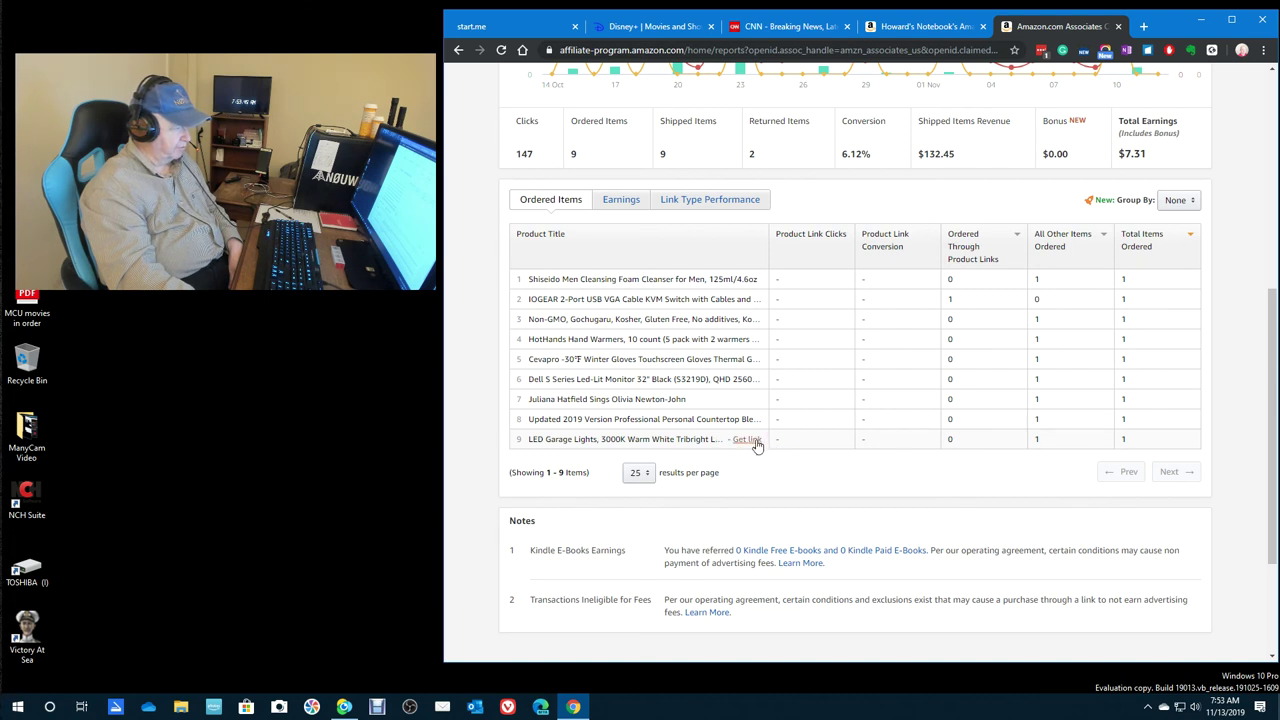
Open the $22.99 Updated 2019 Version personal countertop blender's product page from row 8.
click(674, 420)
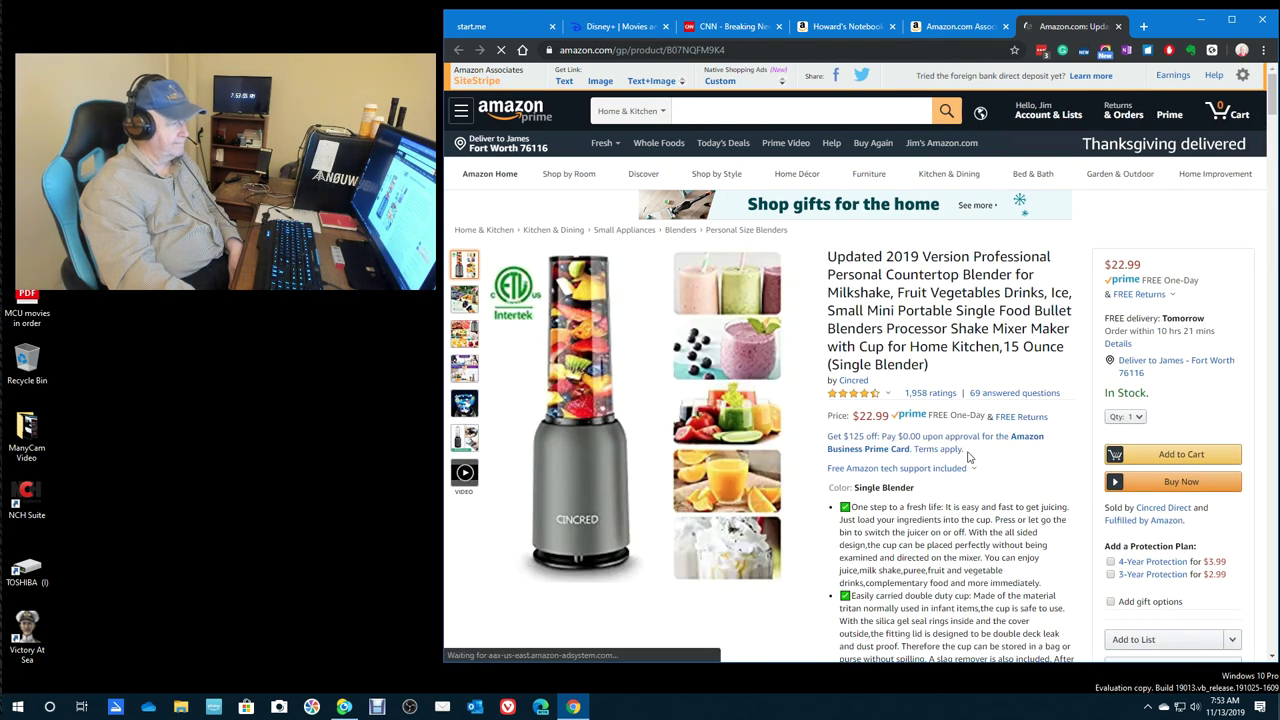
scroll(967, 457, down, 1)
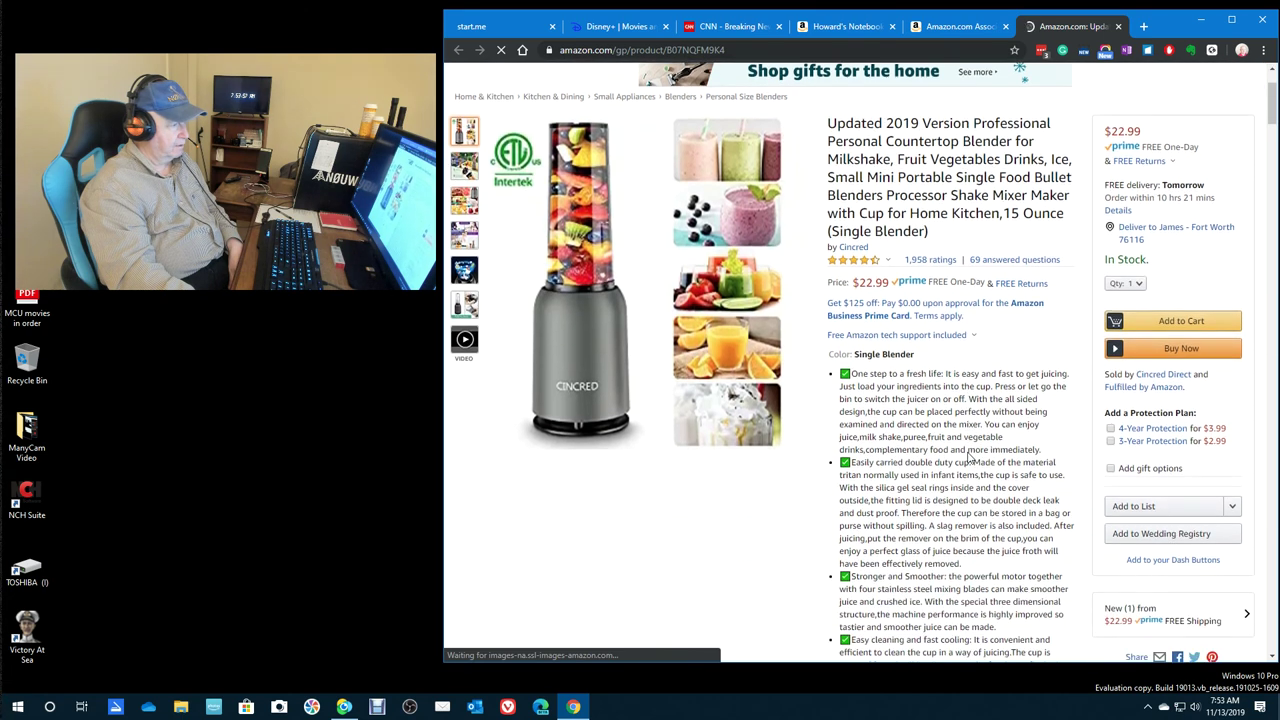
scroll(967, 457, up, 1)
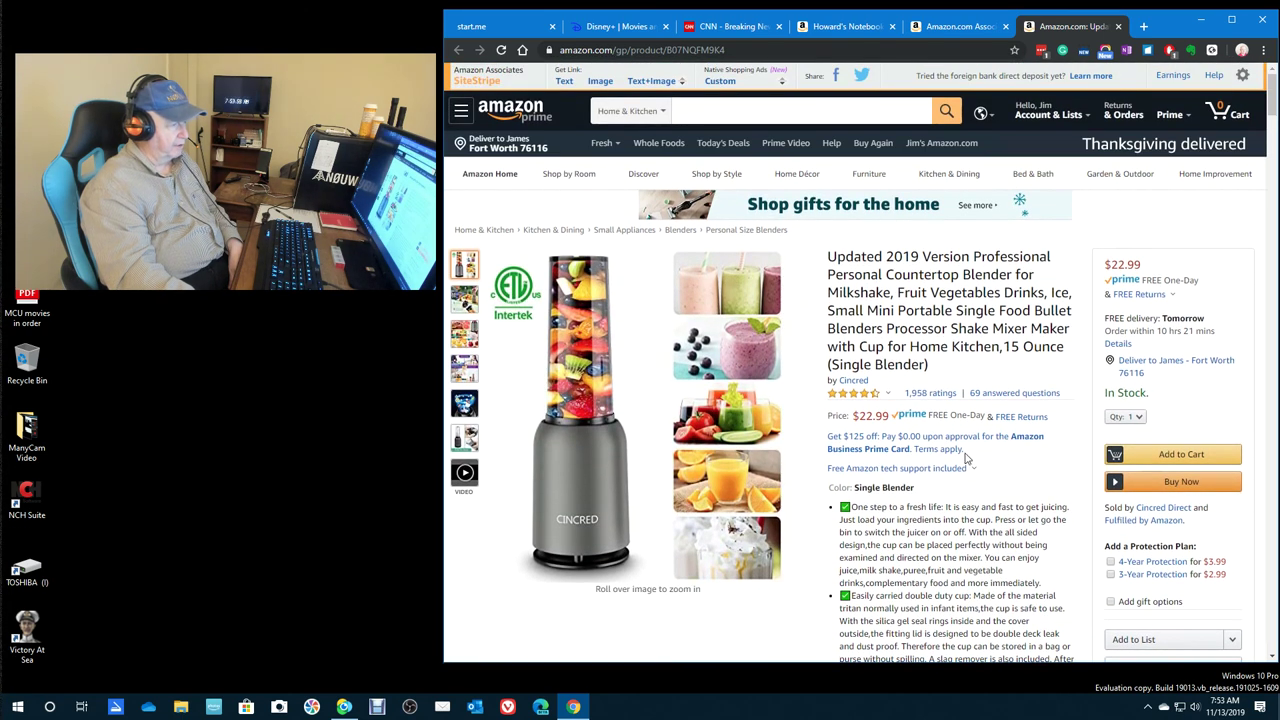